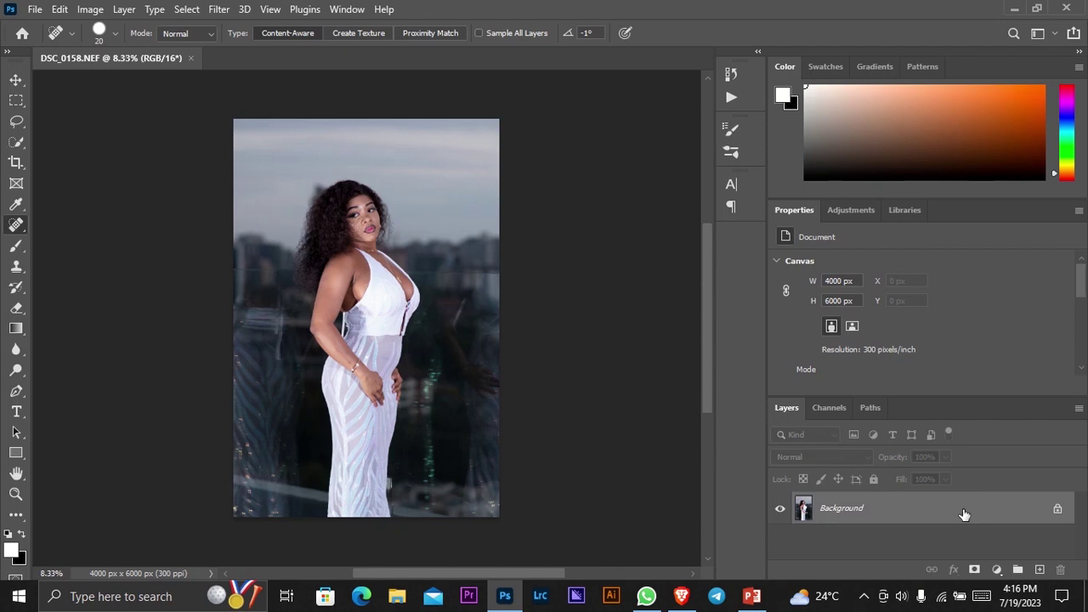
- Duplicate the Background into Layer 1 and zoom in on the upper arm
key("ctrl+j")
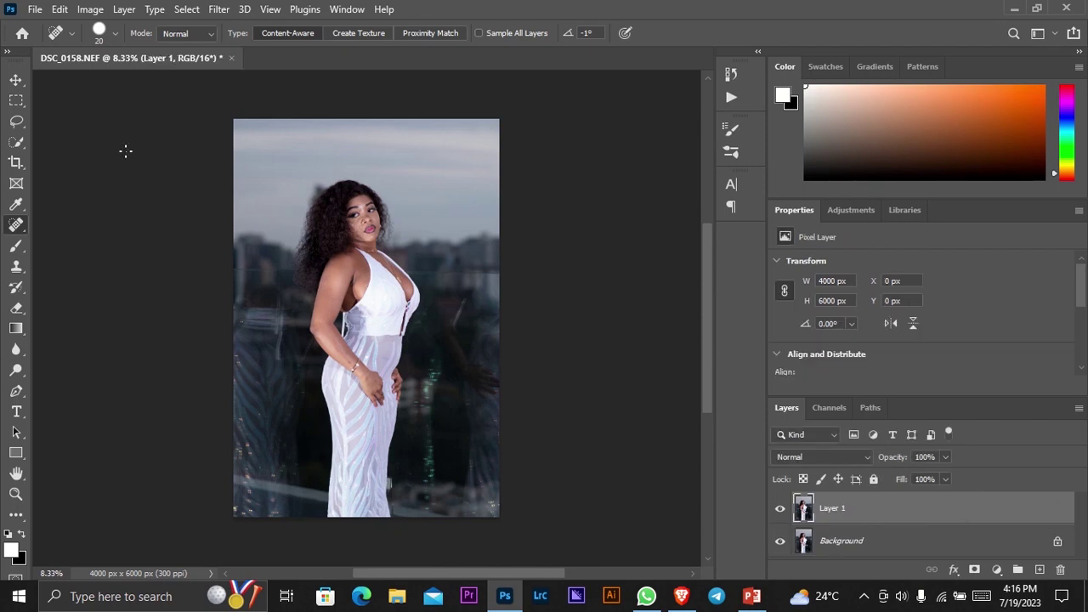
scroll(383, 391, "up", 2)
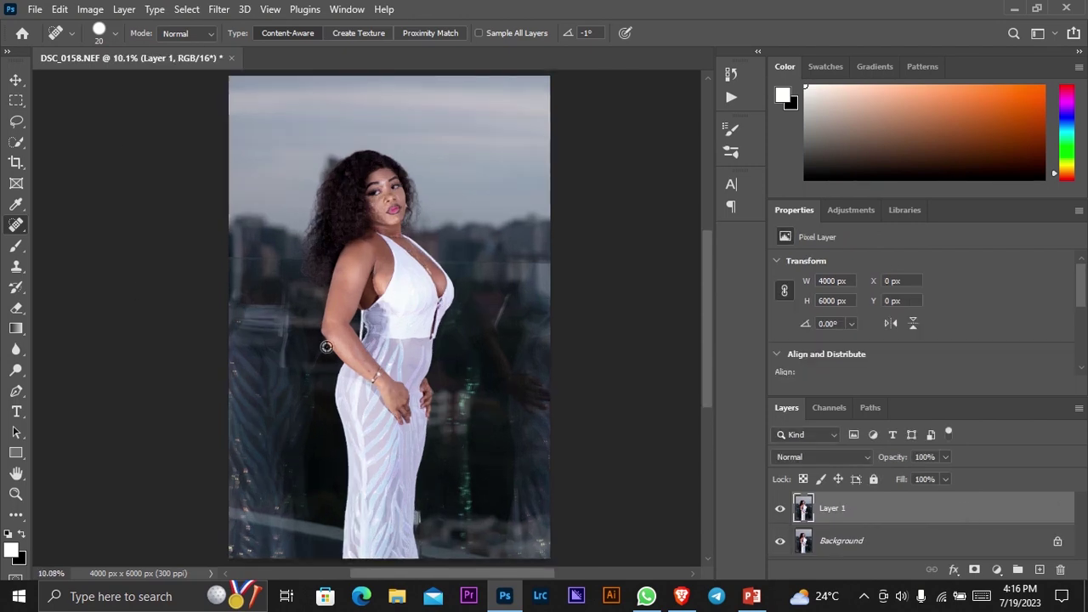
scroll(383, 391, "up", 1)
scroll(387, 395, "up", 1)
scroll(400, 401, "up", 1)
scroll(408, 400, "up", 1)
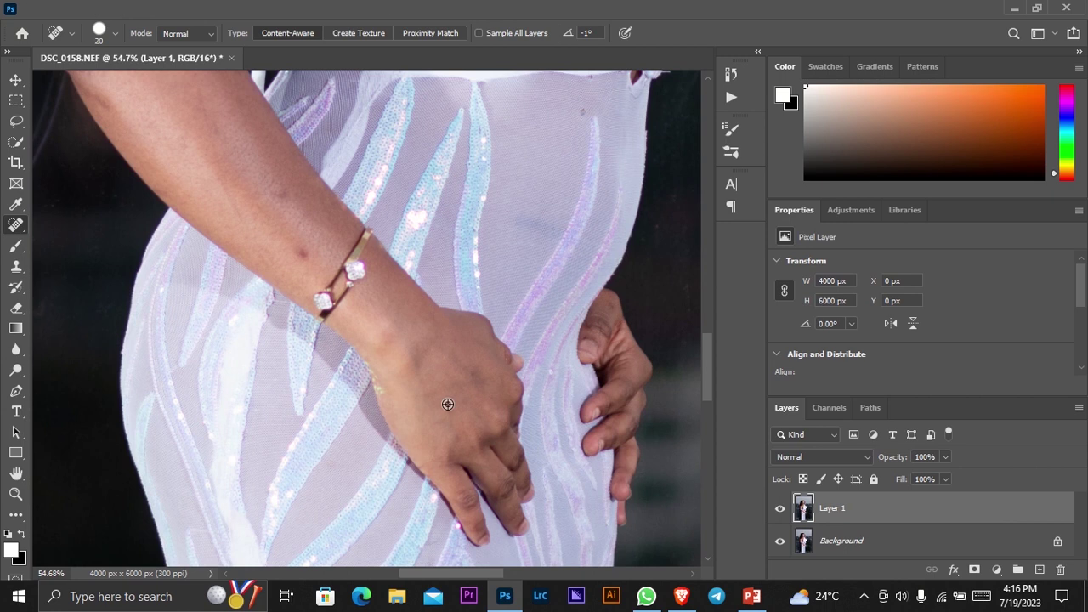
scroll(472, 394, "up", 1)
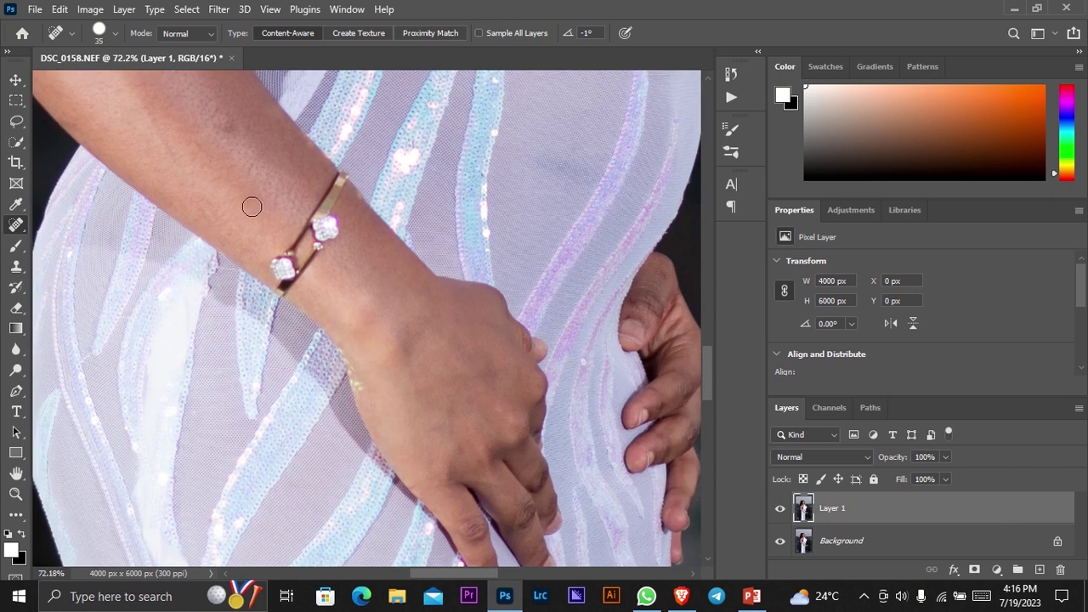
scroll(249, 204, "up", 2)
scroll(228, 225, "up", 2)
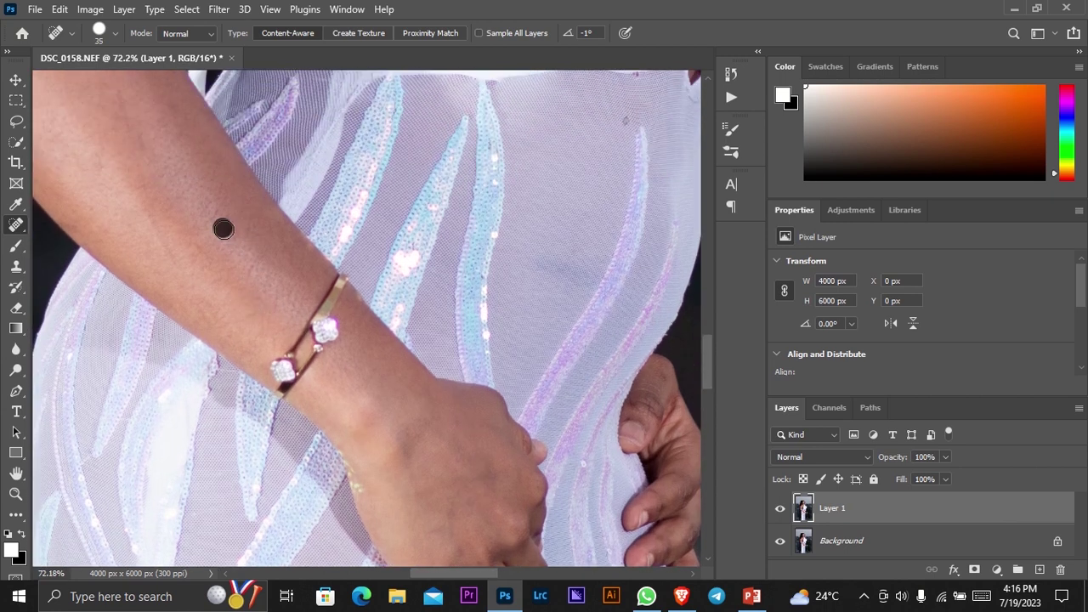
scroll(229, 230, "left", 3)
scroll(229, 230, "up", 2)
scroll(221, 255, "up", 2)
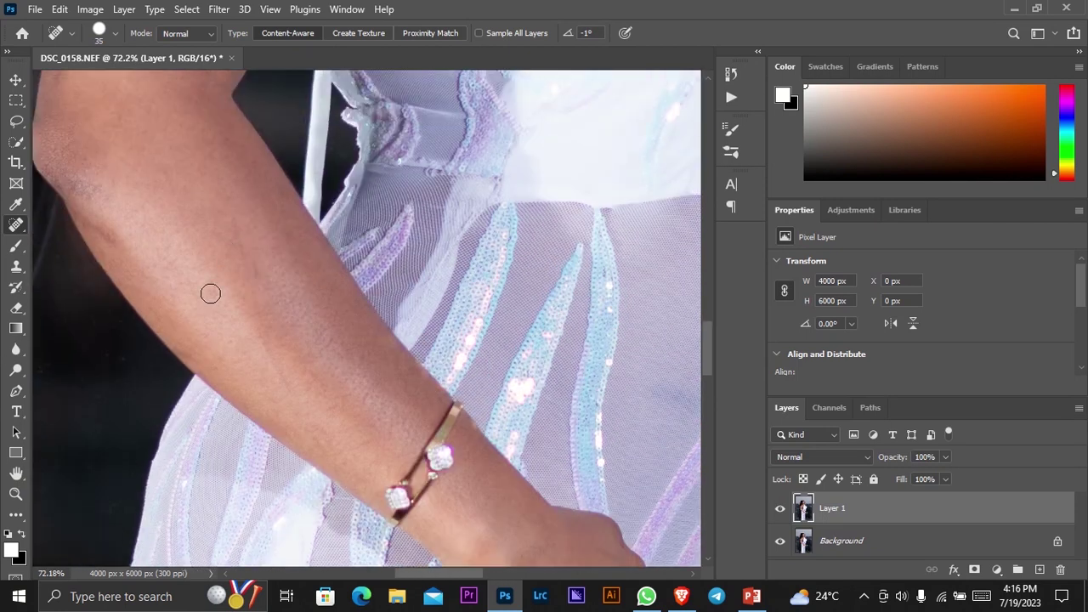
scroll(227, 246, "down", 3, "alt")
scroll(213, 245, "up", 1)
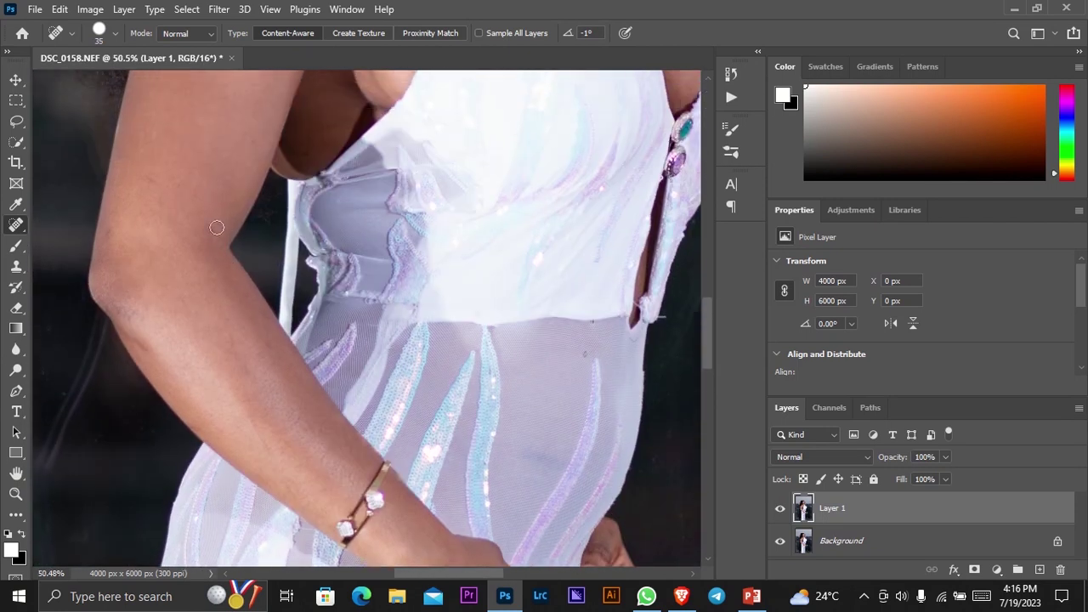
scroll(171, 237, "up", 2, "alt")
scroll(194, 273, "up", 2)
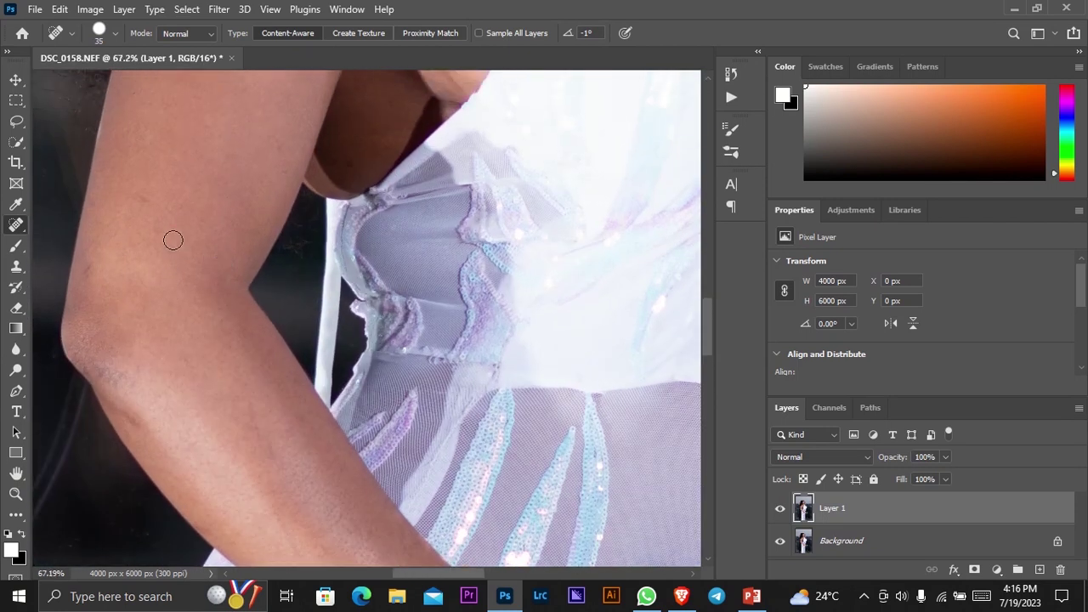
- Spot-heal the blemishes on the upper arm, near the underarm and by the shoulder
left_click_drag(158, 234, 151, 214)
scroll(119, 266, "up", 2)
scroll(196, 251, "up", 4)
scroll(216, 246, "up", 5)
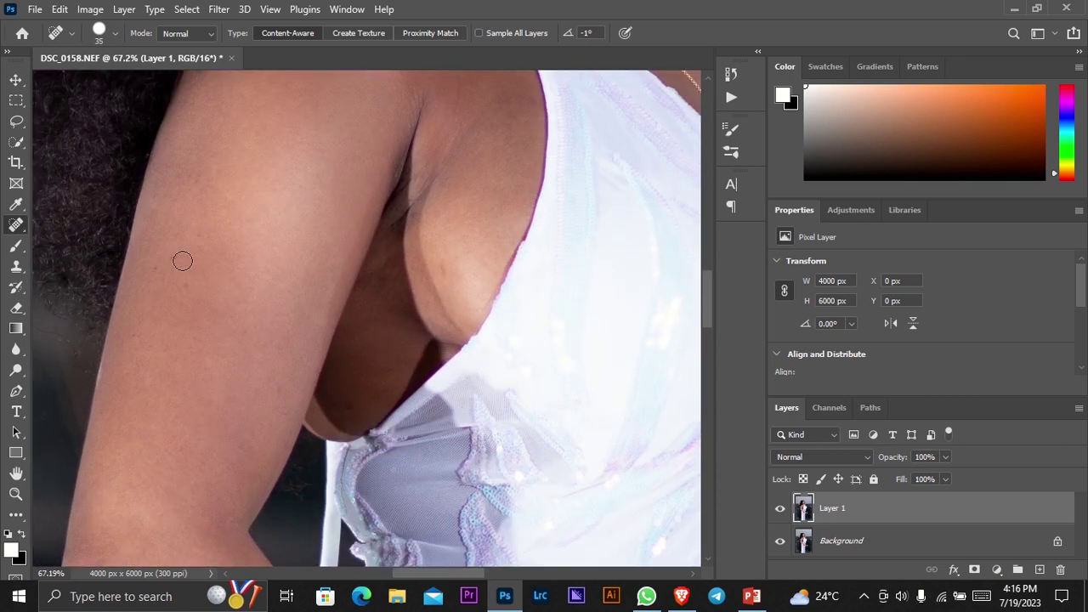
left_click(187, 292)
left_click(198, 235)
scroll(450, 302, "up", 3)
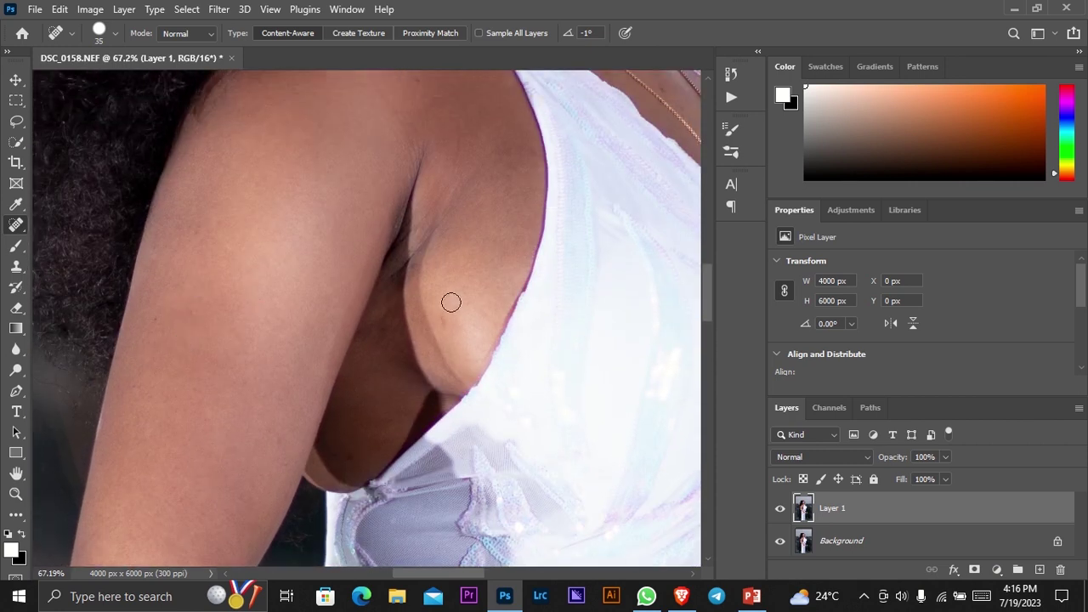
left_click_drag(451, 320, 425, 341)
scroll(399, 202, "up", 5)
left_click(438, 134)
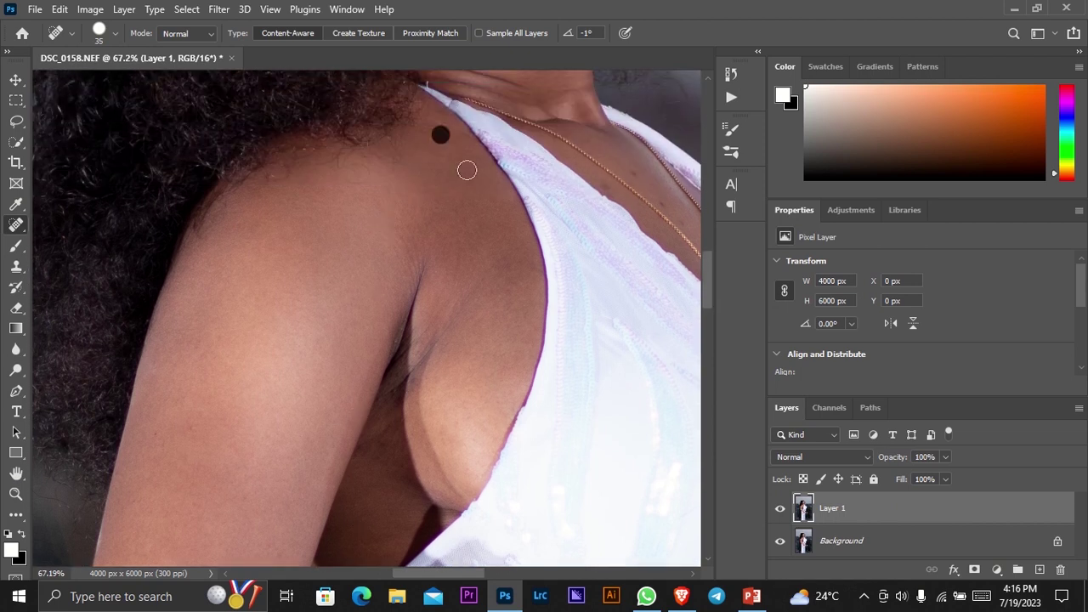
scroll(525, 212, "up", 3)
scroll(527, 217, "up", 2)
scroll(528, 216, "right", 4)
scroll(604, 327, "right", 3)
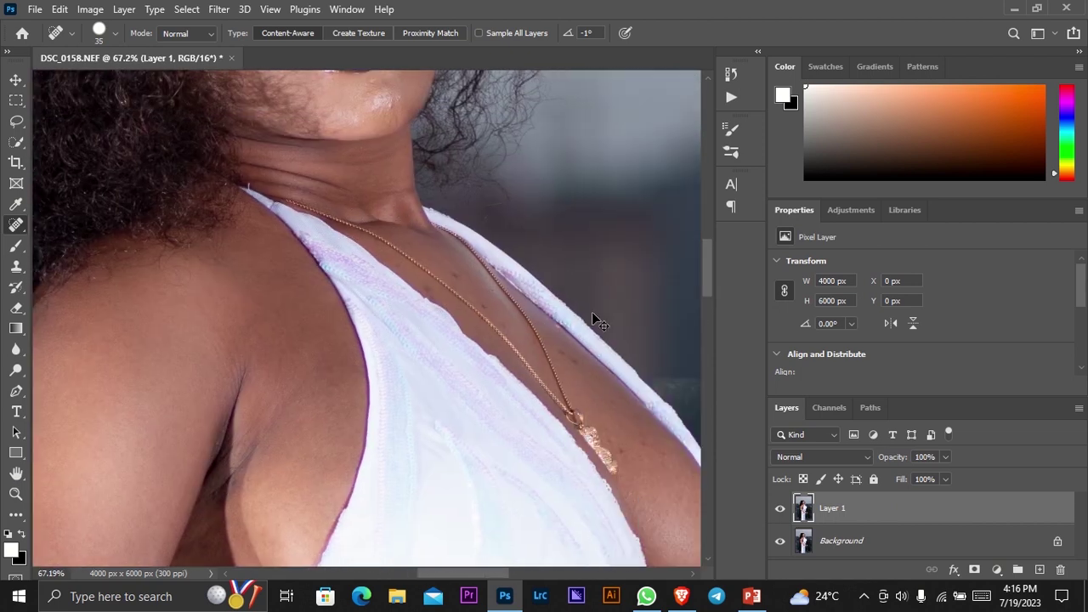
scroll(587, 302, "down", 3)
scroll(544, 323, "up", 1, "alt")
scroll(550, 334, "up", 1, "alt")
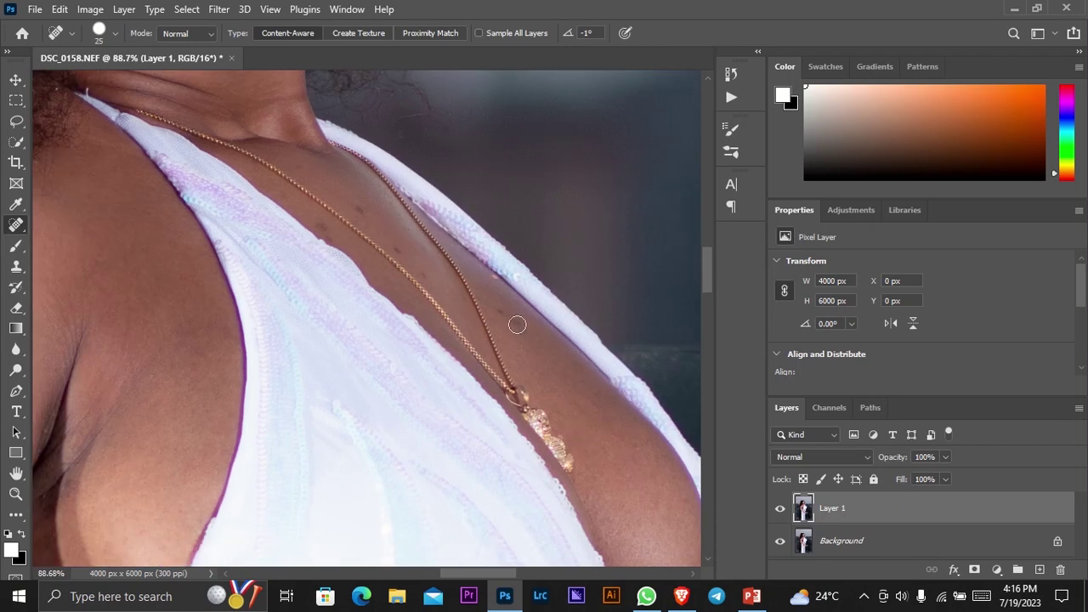
scroll(500, 310, "up", 2)
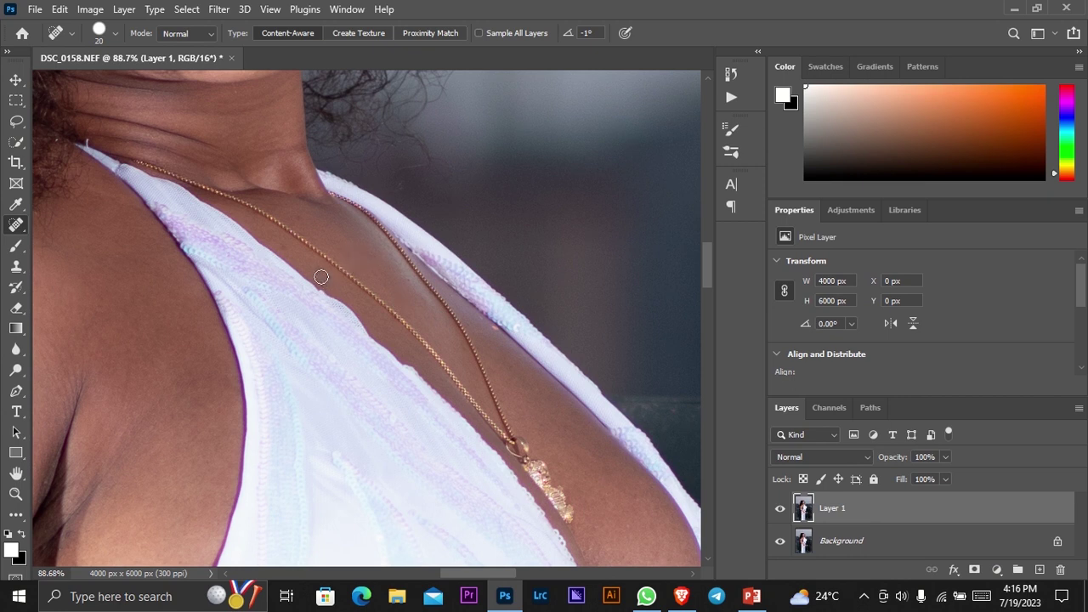
scroll(320, 277, "up", 3, "alt")
- Shrink the healing brush to 15 and heal spots on the chin, beside the nose and cheek
scroll(246, 246, "up", 2, "alt")
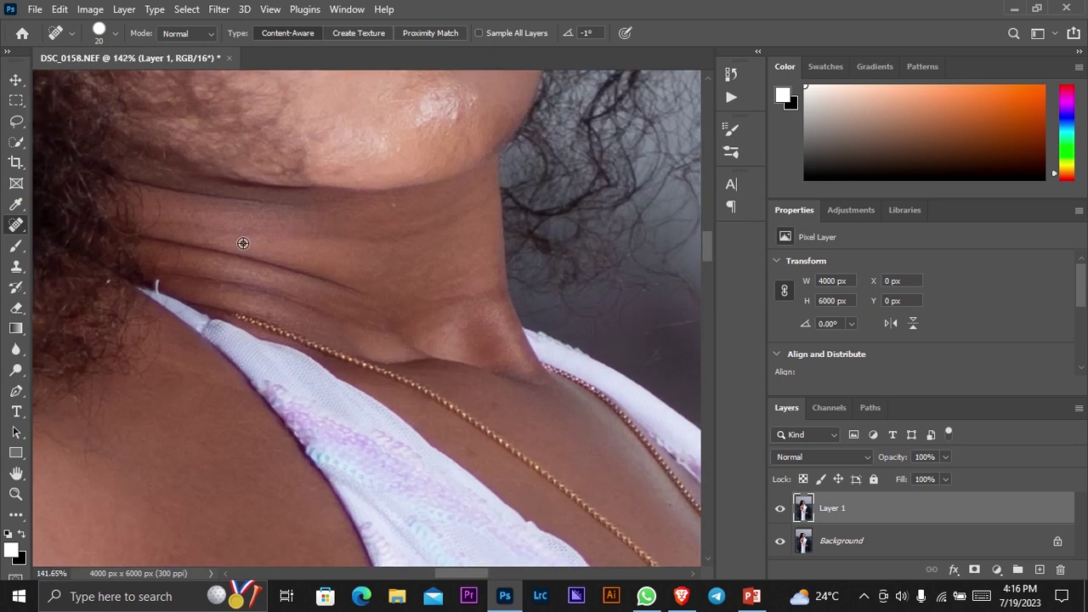
scroll(390, 209, "up", 2)
scroll(432, 219, "up", 2)
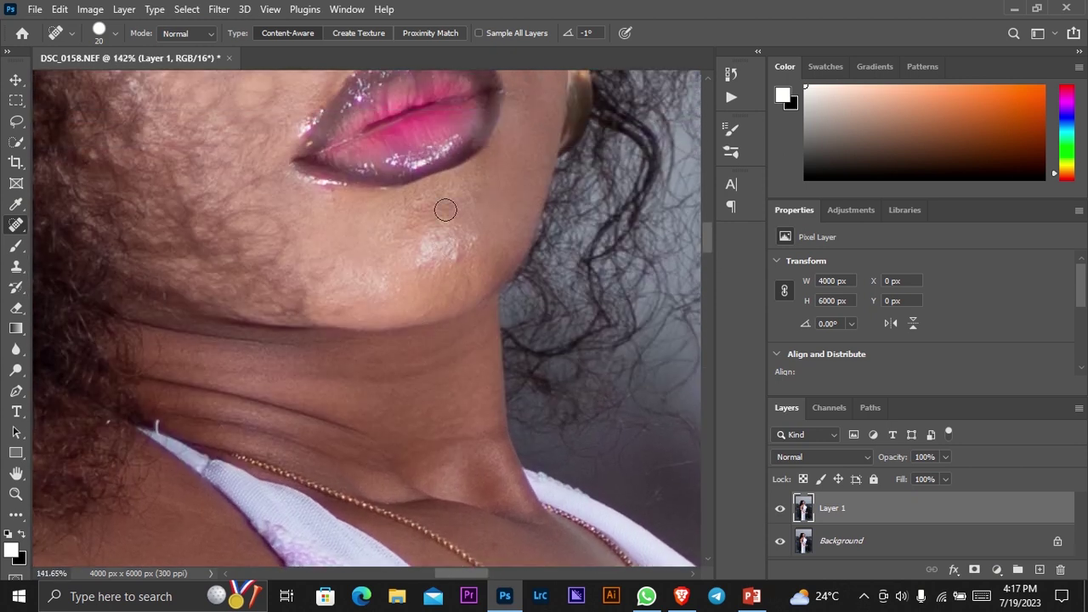
scroll(445, 212, "down", 1, "alt")
scroll(437, 218, "down", 2)
scroll(466, 243, "up", 1)
key("bracketleft")
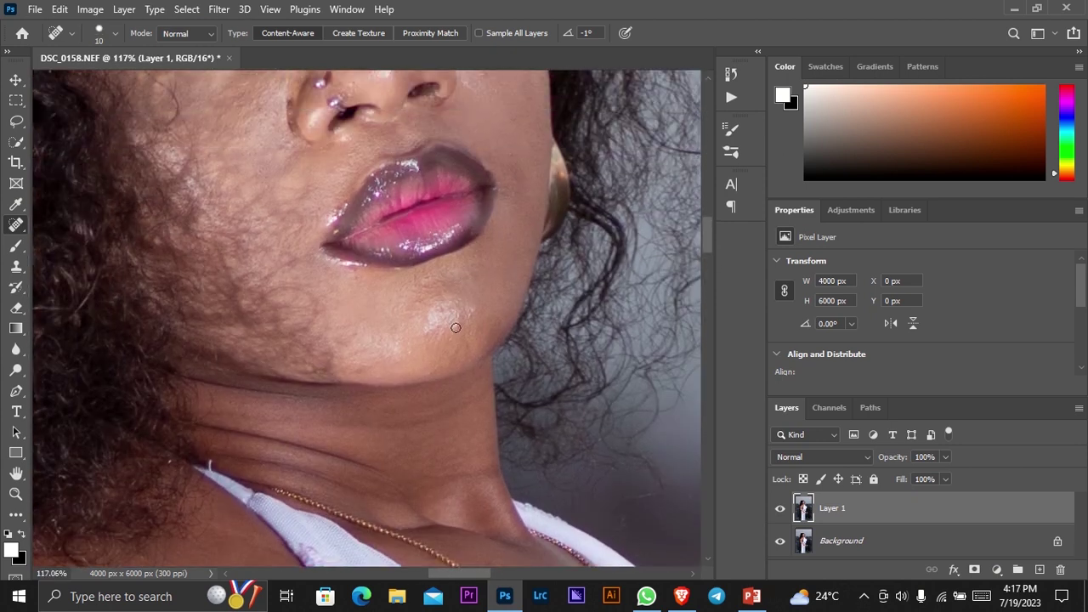
left_click(470, 314)
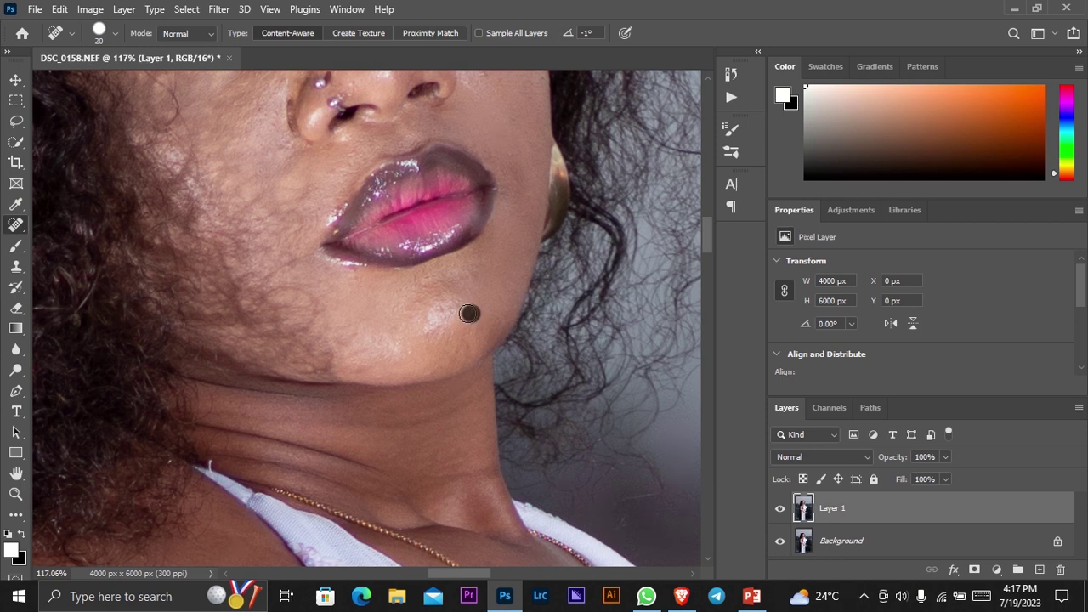
left_click(426, 335)
left_click(442, 309)
scroll(476, 289, "up", 1)
scroll(511, 272, "up", 2)
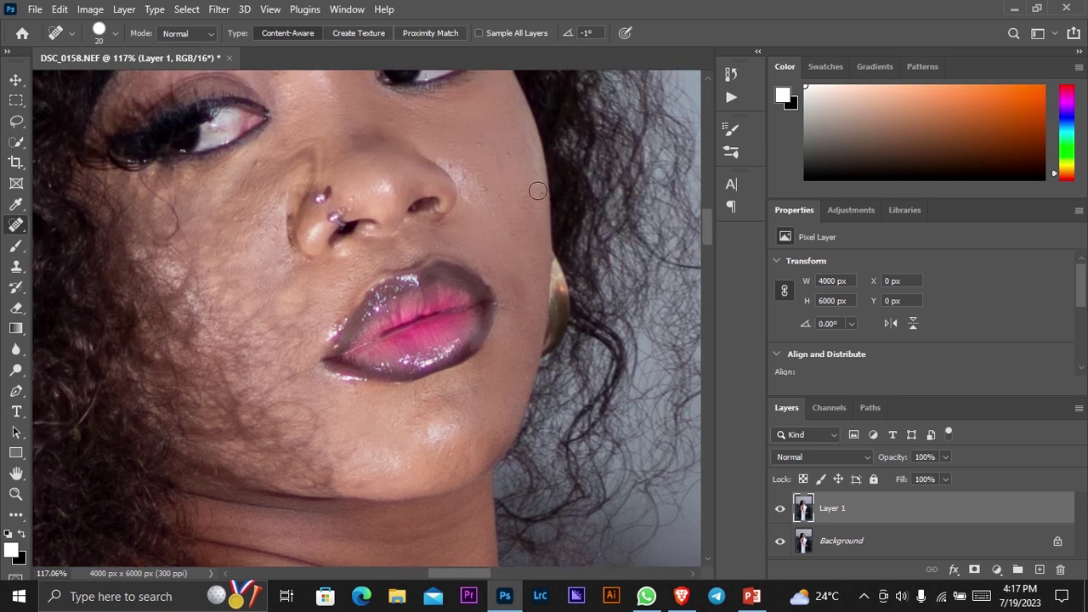
left_click(483, 189)
left_click(513, 153)
- Heal blemishes between the eyes, between the brows and across the left forehead
scroll(260, 204, "down", 1)
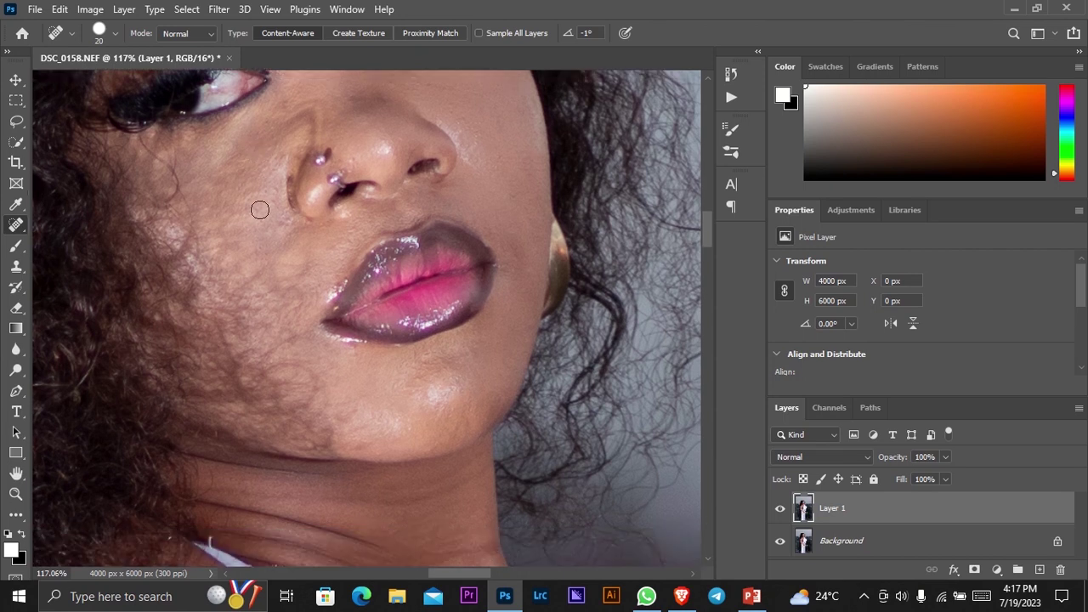
scroll(262, 208, "up", 3)
scroll(281, 207, "up", 1)
scroll(304, 205, "up", 2)
left_click(333, 209)
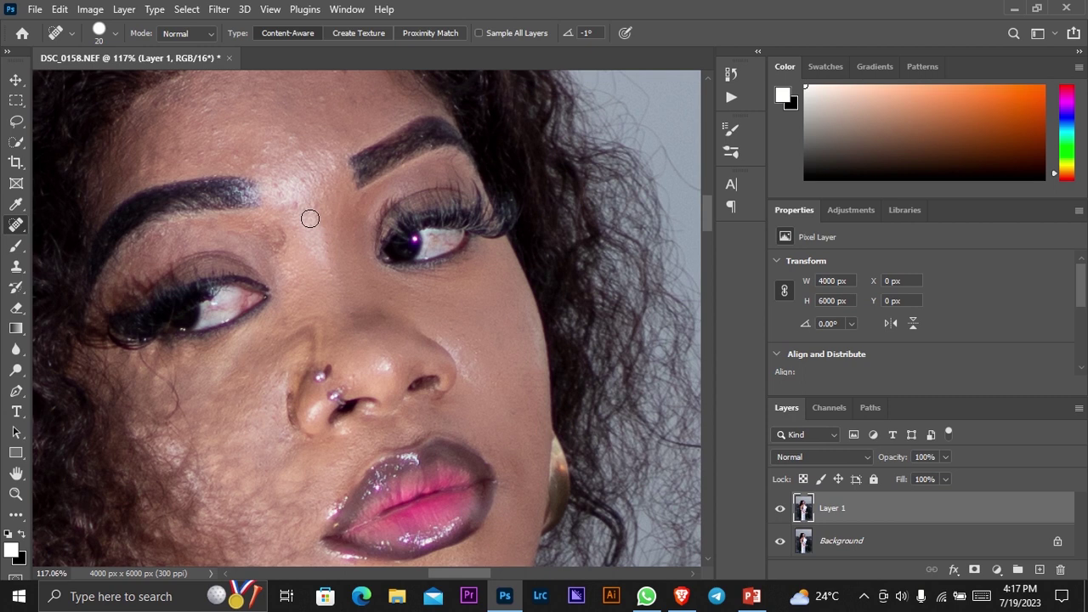
scroll(301, 230, "up", 2)
left_click(311, 255)
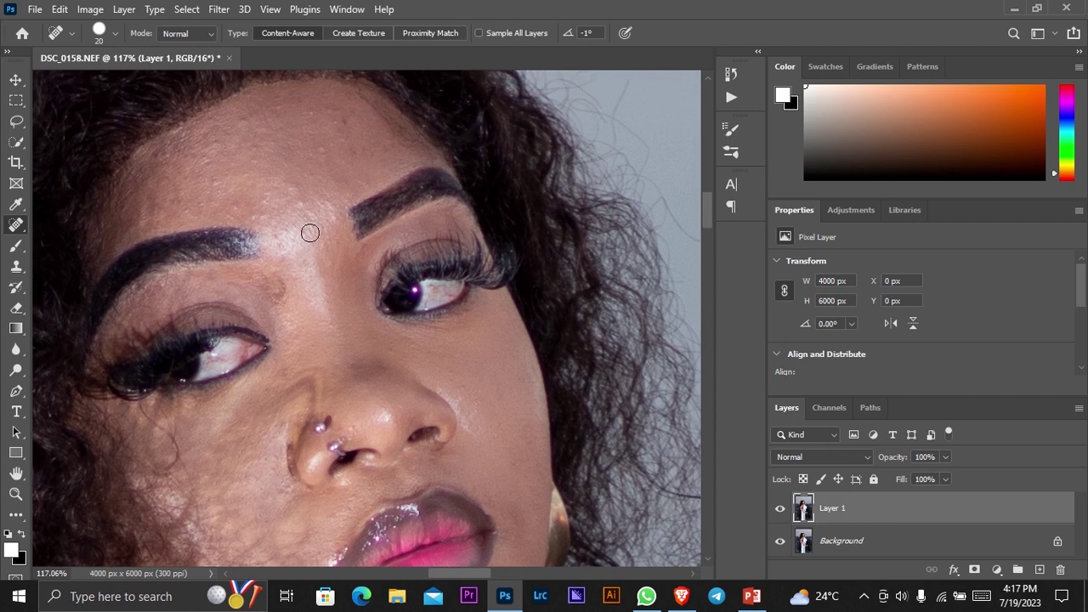
left_click(300, 227)
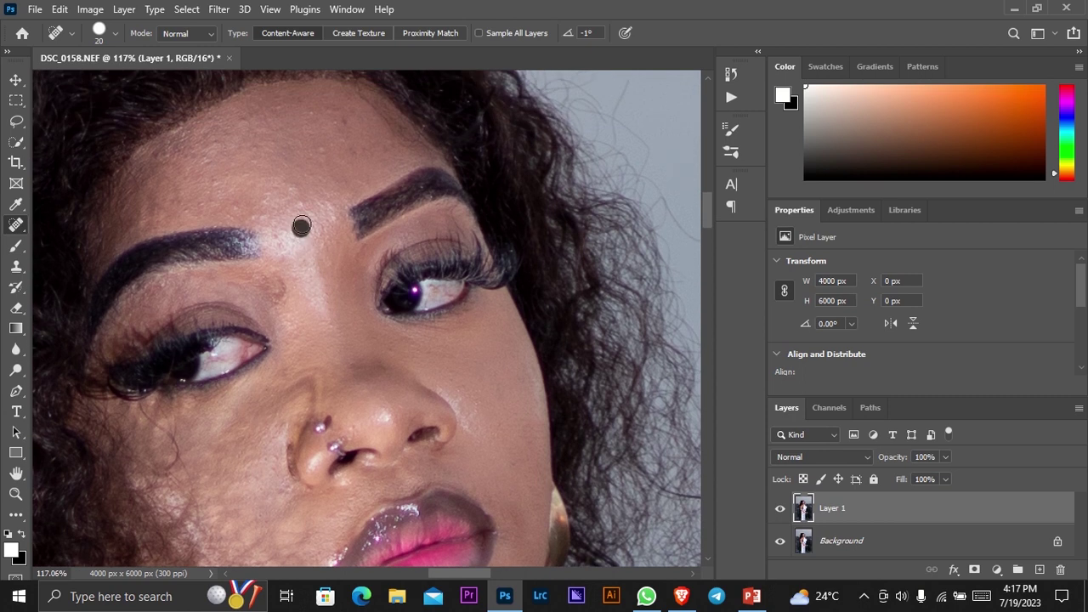
left_click(246, 211)
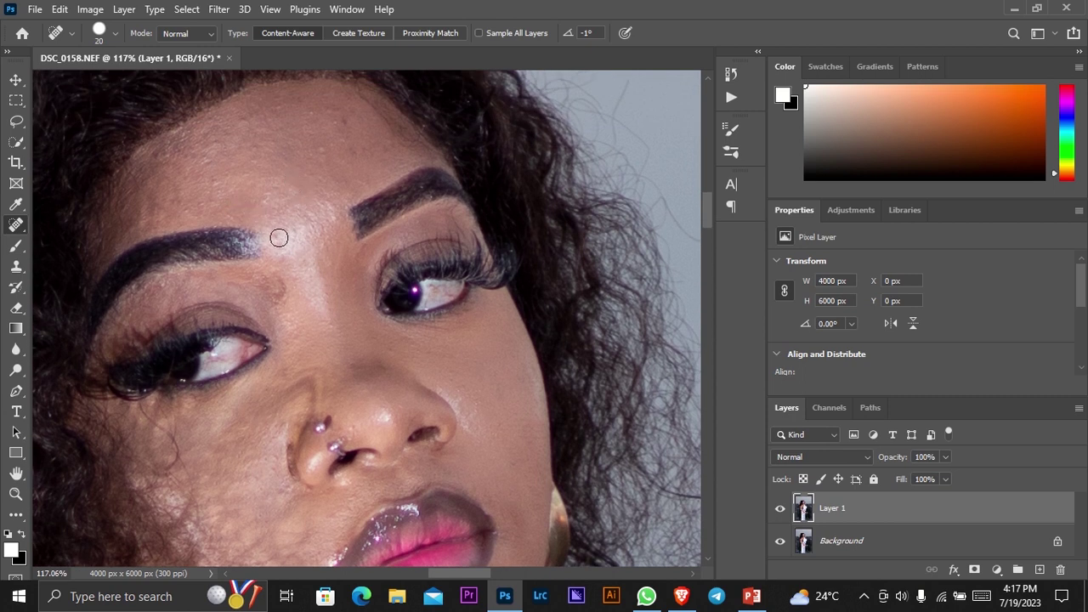
left_click(218, 190)
left_click(201, 208)
left_click(142, 211)
left_click(160, 154)
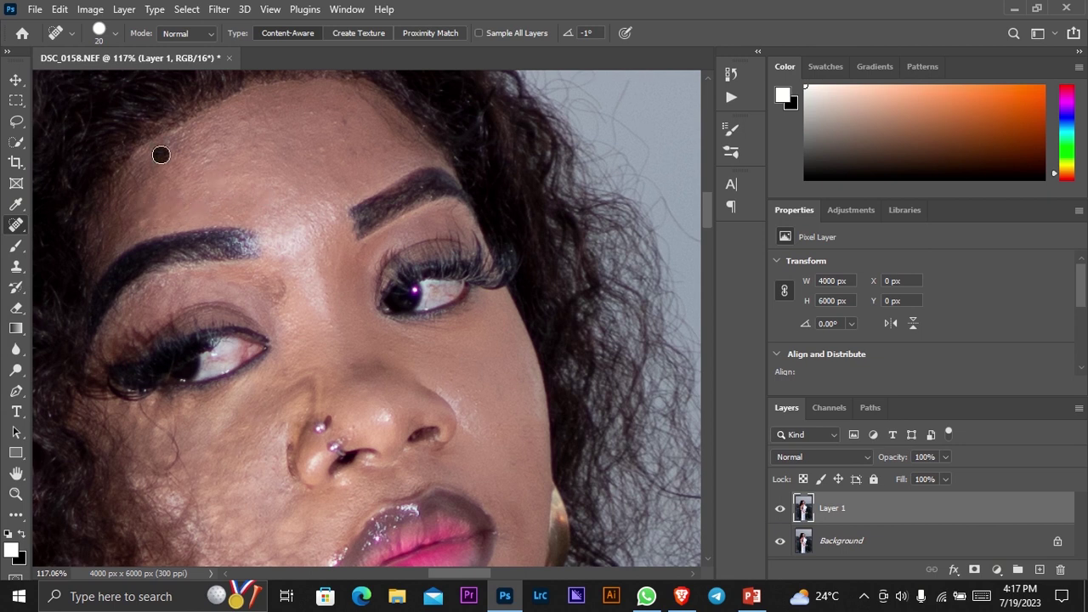
left_click(205, 162)
left_click(215, 144)
left_click(244, 118)
- Heal the remaining spots on the right and upper forehead and between the eyes
left_click(324, 149)
left_click(356, 153)
left_click(306, 111)
left_click(342, 145)
left_click(385, 151)
left_click(351, 112)
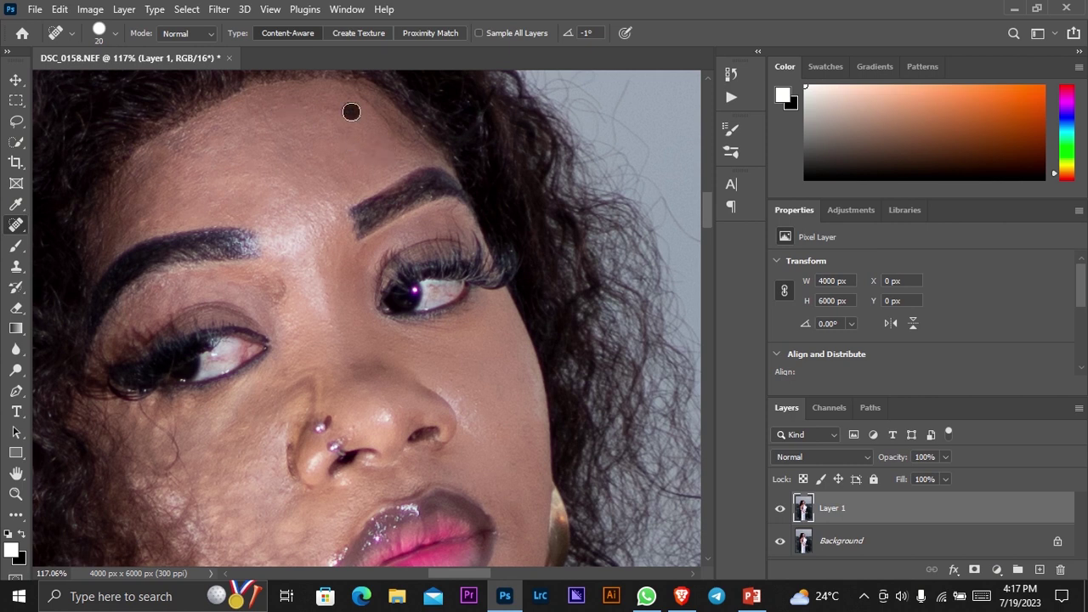
left_click(328, 108)
left_click(281, 298)
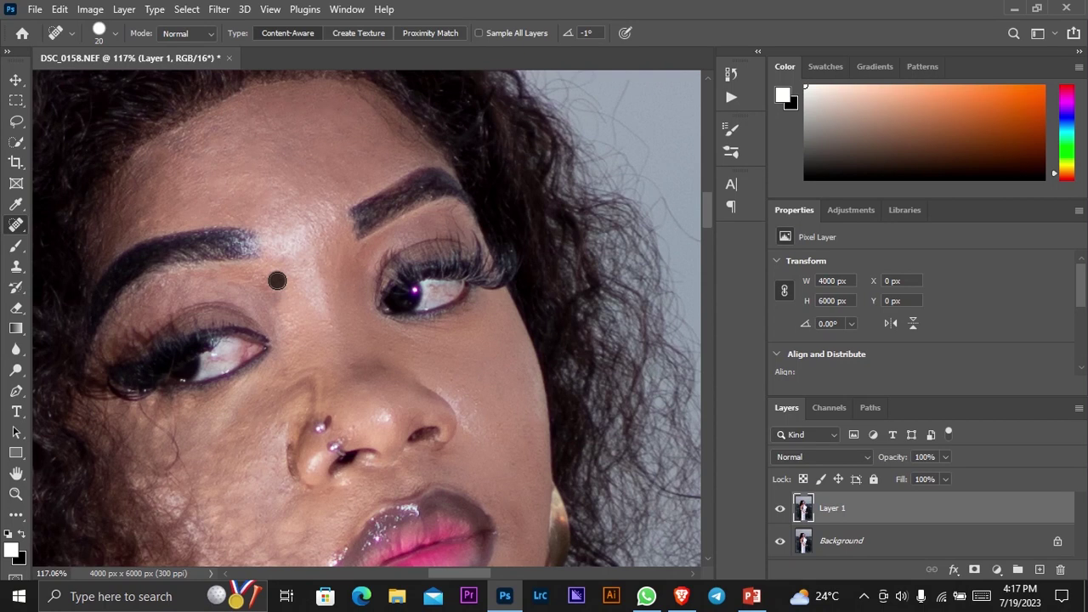
- Heal spots above the upper lip and on the cheek beside the nostril
scroll(275, 281, "down", 2)
scroll(285, 375, "down", 2)
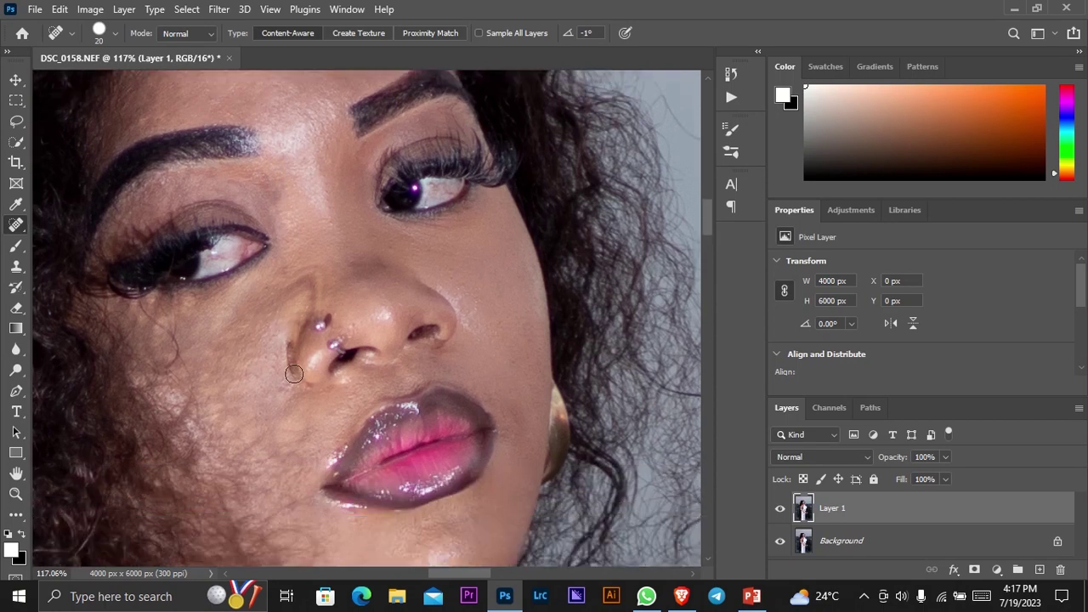
scroll(294, 335, "down", 1)
scroll(318, 330, "down", 2)
left_click(329, 327)
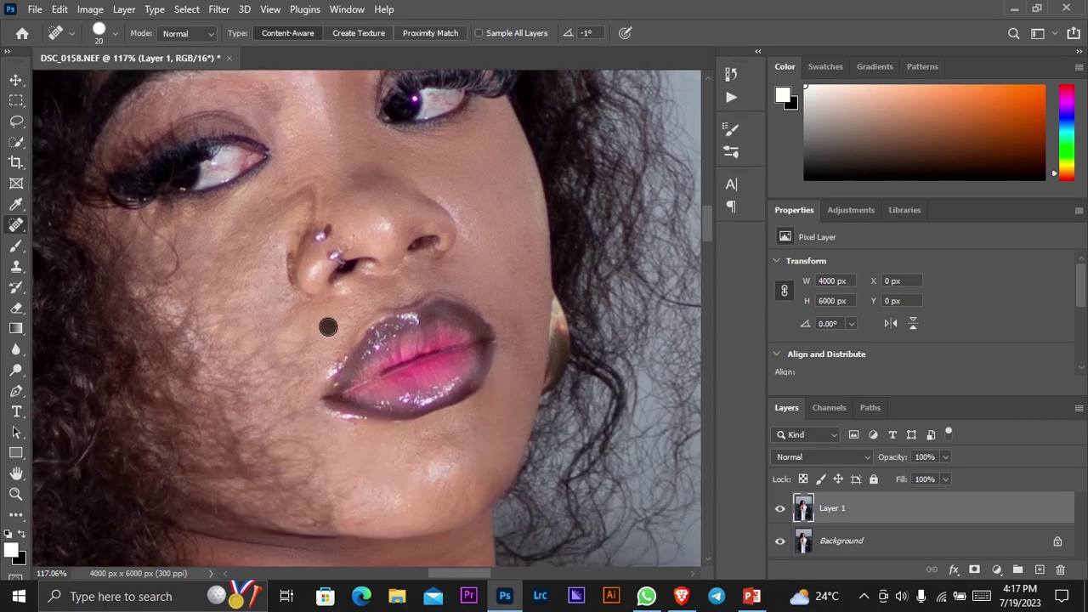
left_click(279, 298)
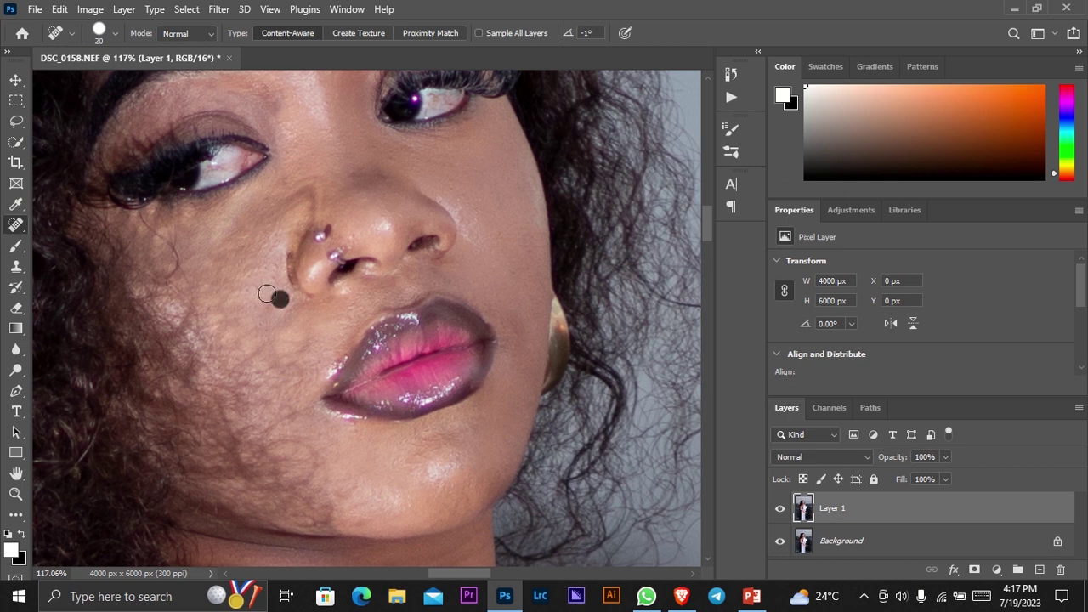
left_click(254, 284)
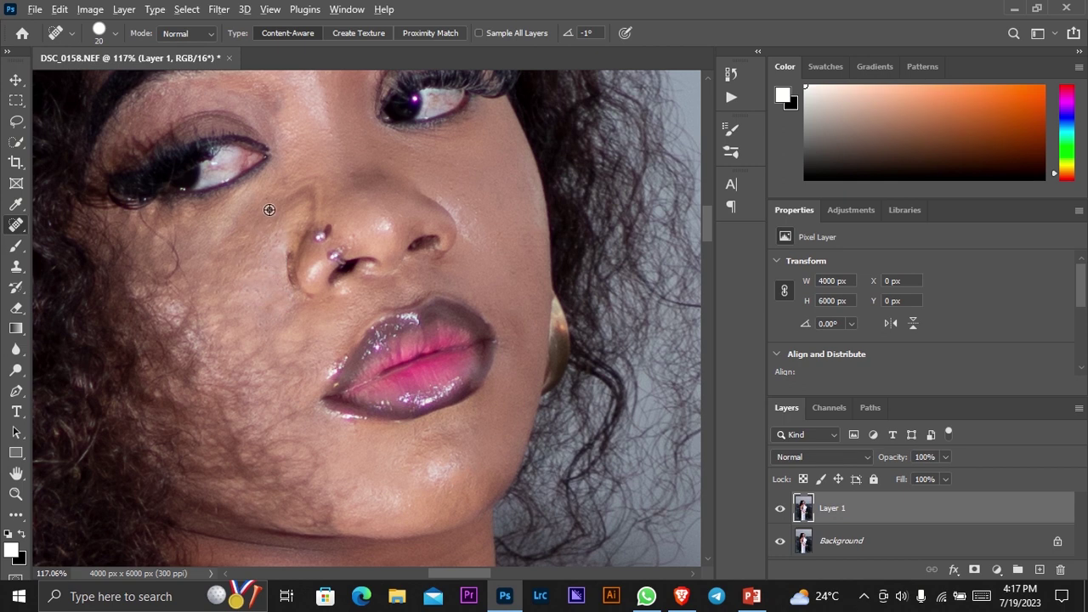
- Play the FREQUENCY SEPARATION action from the Actions panel, then collapse the panel
scroll(281, 162, "up", 3)
scroll(340, 153, "down", 4)
scroll(363, 181, "down", 3)
scroll(364, 198, "down", 3)
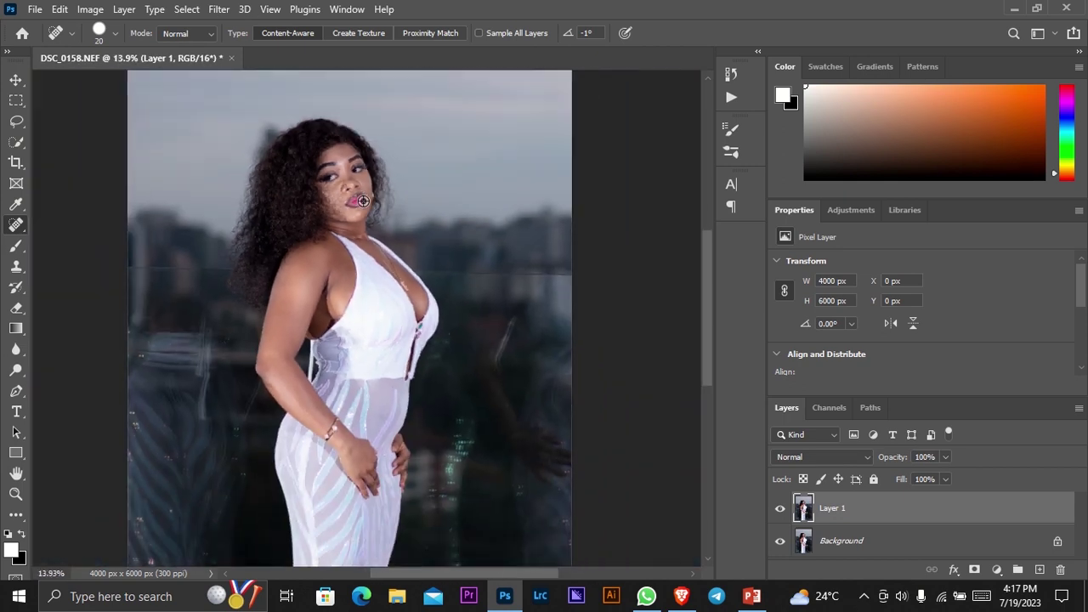
scroll(364, 200, "down", 2)
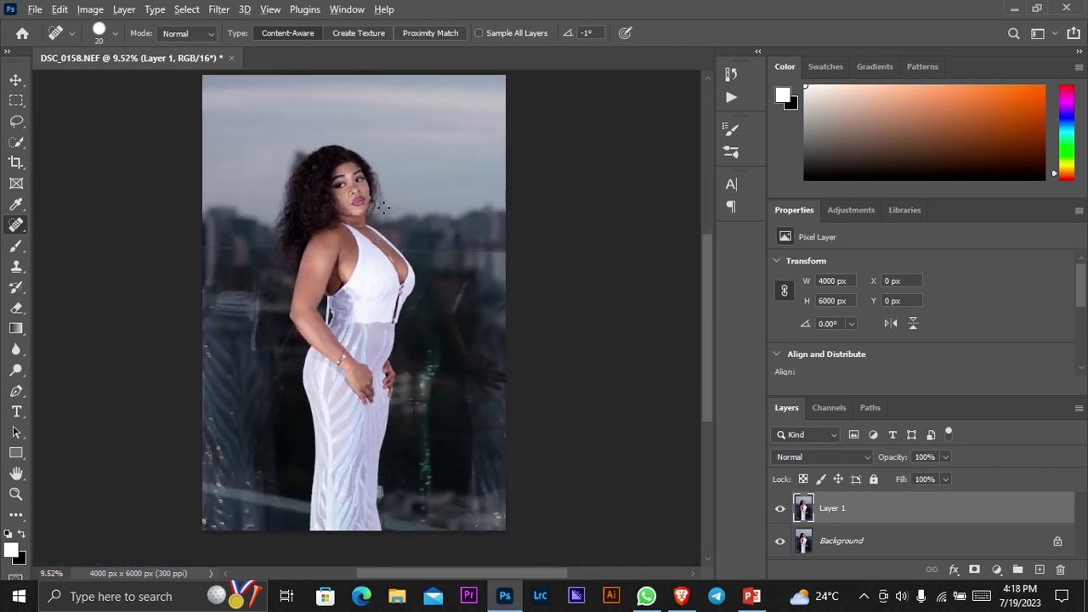
scroll(383, 207, "down", 1)
left_click(731, 97)
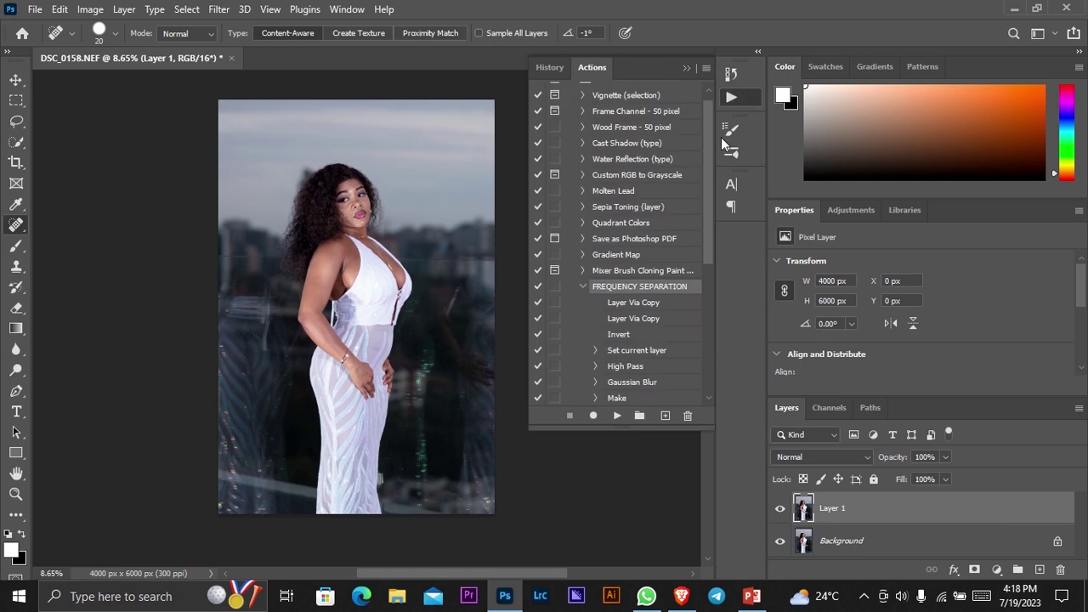
left_click(620, 415)
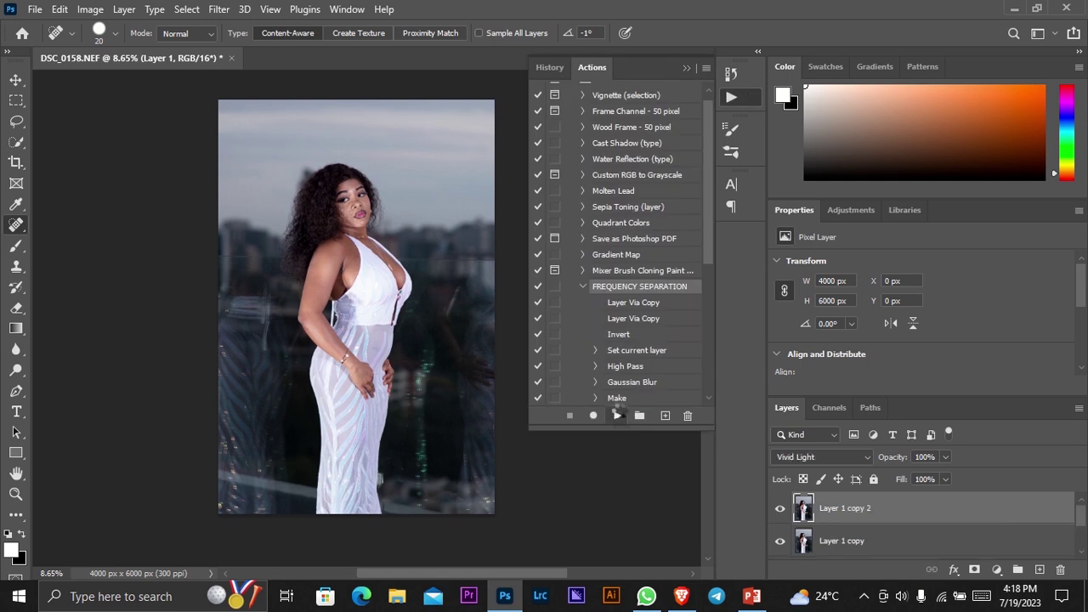
left_click(686, 68)
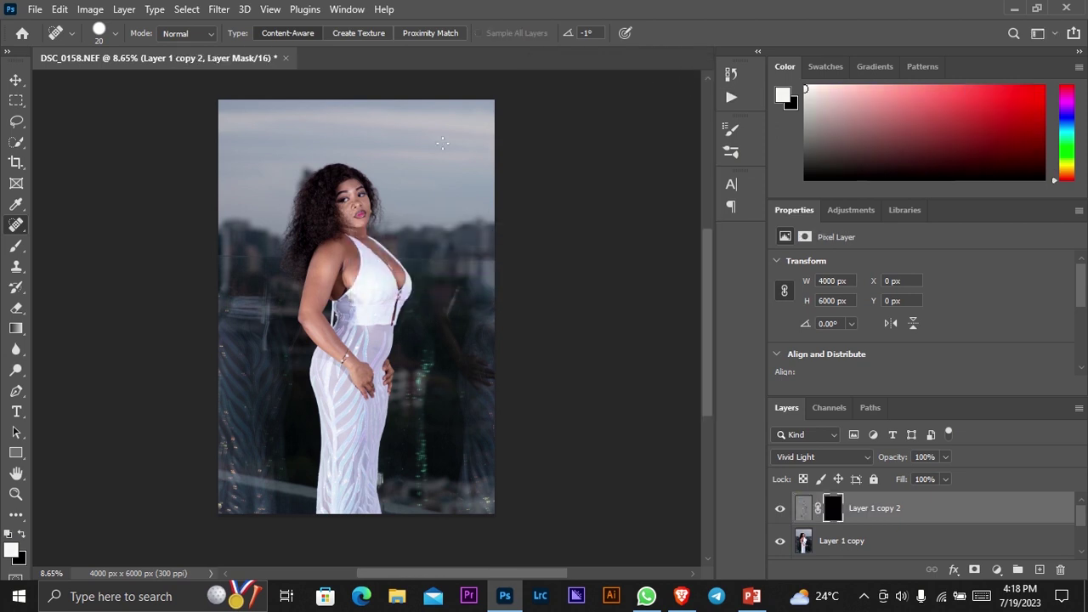
- Set up the Brush tool at 45% opacity and size 150 for the mask
left_click(16, 246)
scroll(266, 445, "up", 2)
scroll(310, 409, "up", 2)
scroll(383, 324, "up", 2)
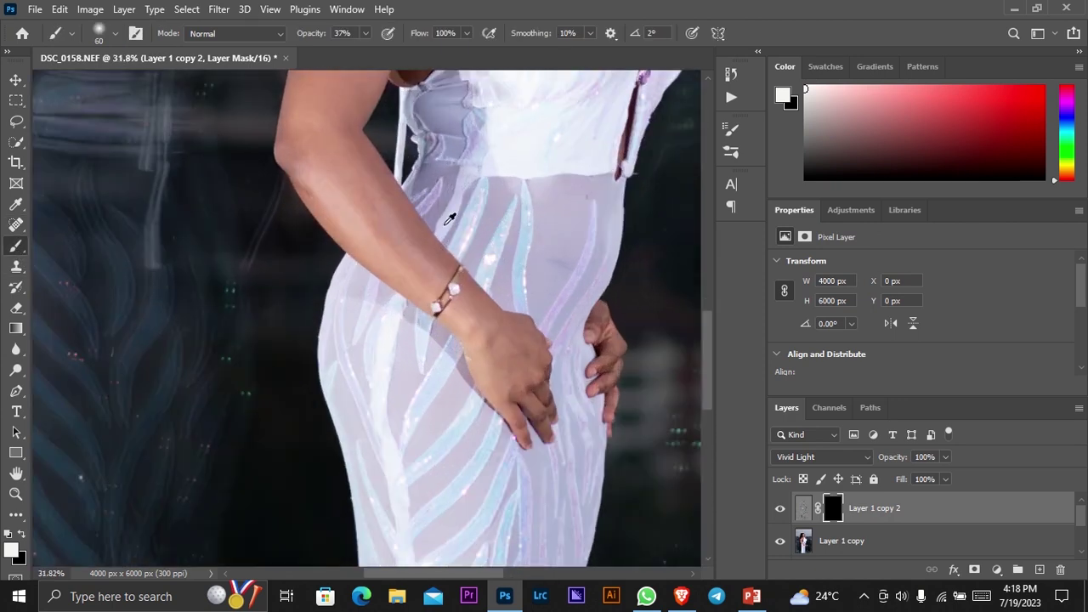
scroll(455, 225, "up", 2)
scroll(459, 323, "up", 2)
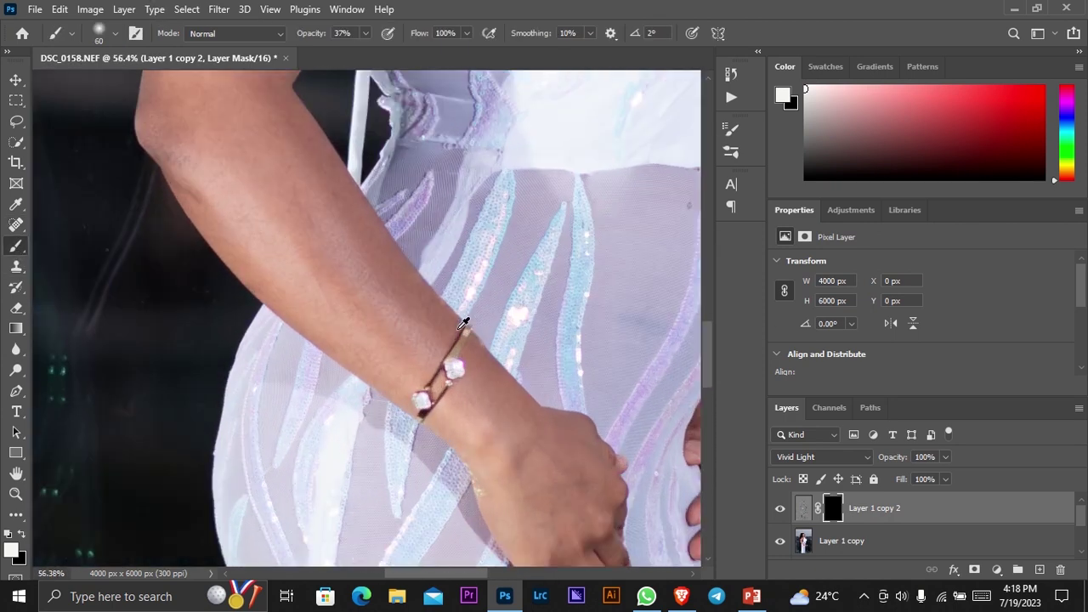
scroll(451, 319, "down", 2)
scroll(430, 312, "up", 1)
scroll(430, 312, "up", 1)
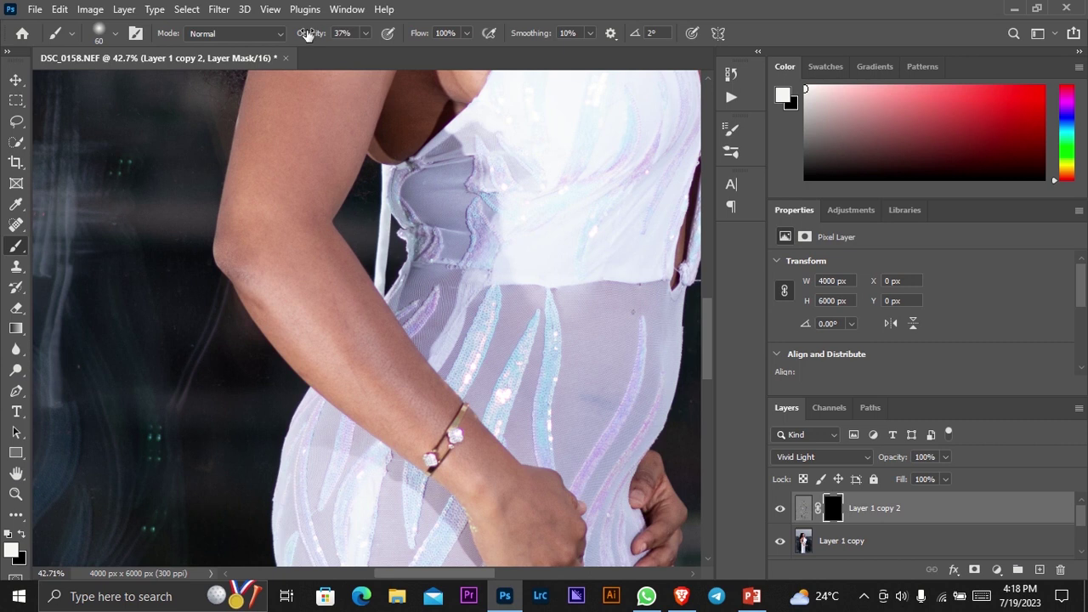
left_click_drag(308, 33, 306, 35)
key("bracketright")
key("bracketright")
key("bracketright")
- Paint white on the Layer 1 copy 2 mask over arm, shoulder and chest, resizing the brush between 80 and 150
scroll(382, 382, "up", 5)
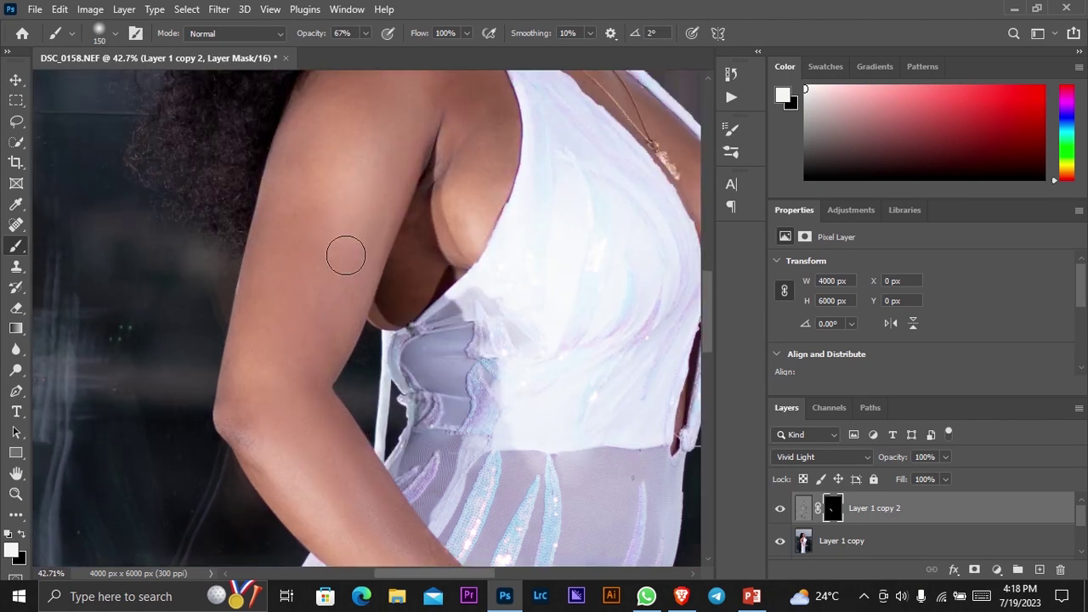
scroll(344, 173, "up", 2)
scroll(344, 179, "up", 1)
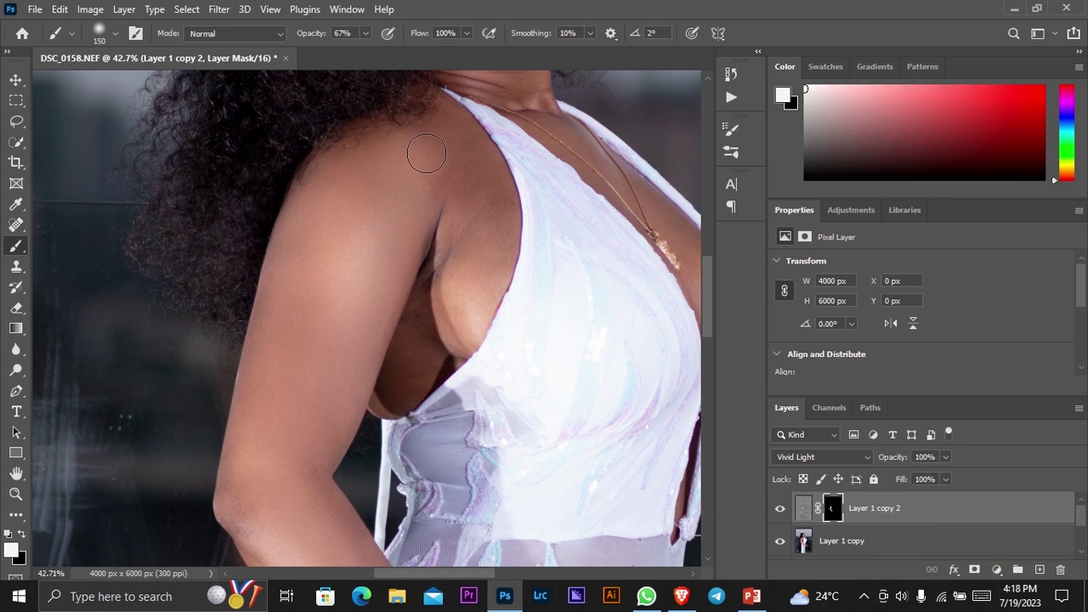
scroll(285, 374, "down", 1)
scroll(281, 365, "down", 3)
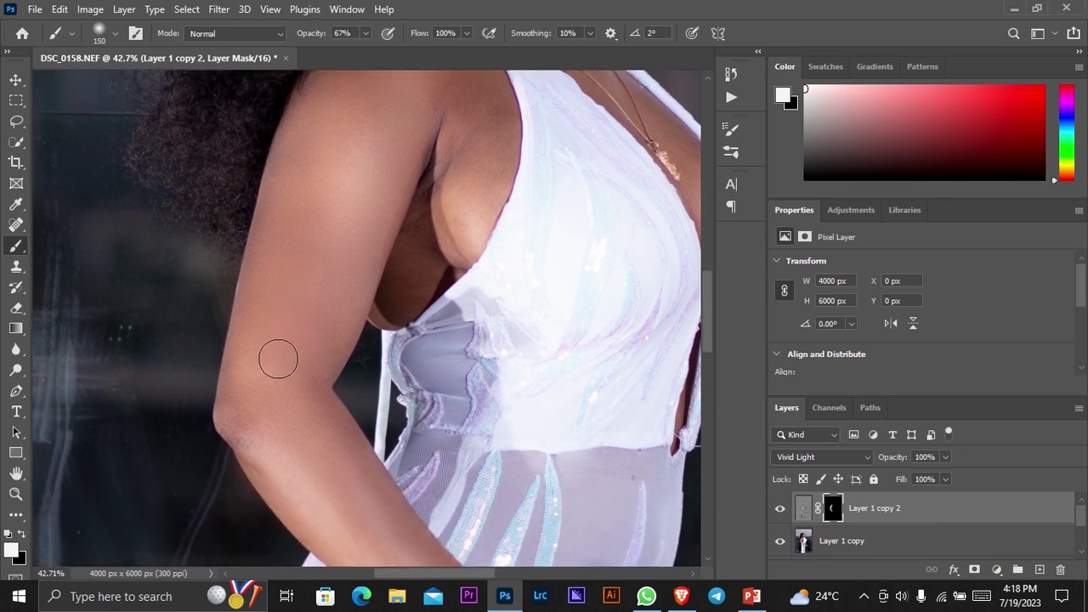
scroll(281, 378, "down", 1)
scroll(298, 370, "down", 3)
scroll(315, 366, "down", 2)
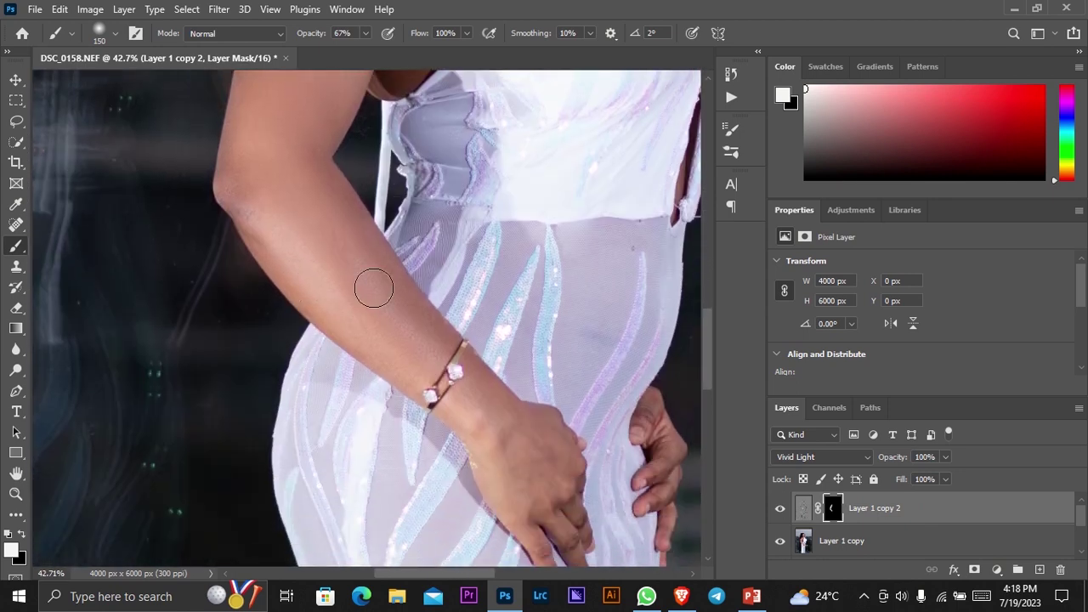
key("bracketleft")
key("bracketleft")
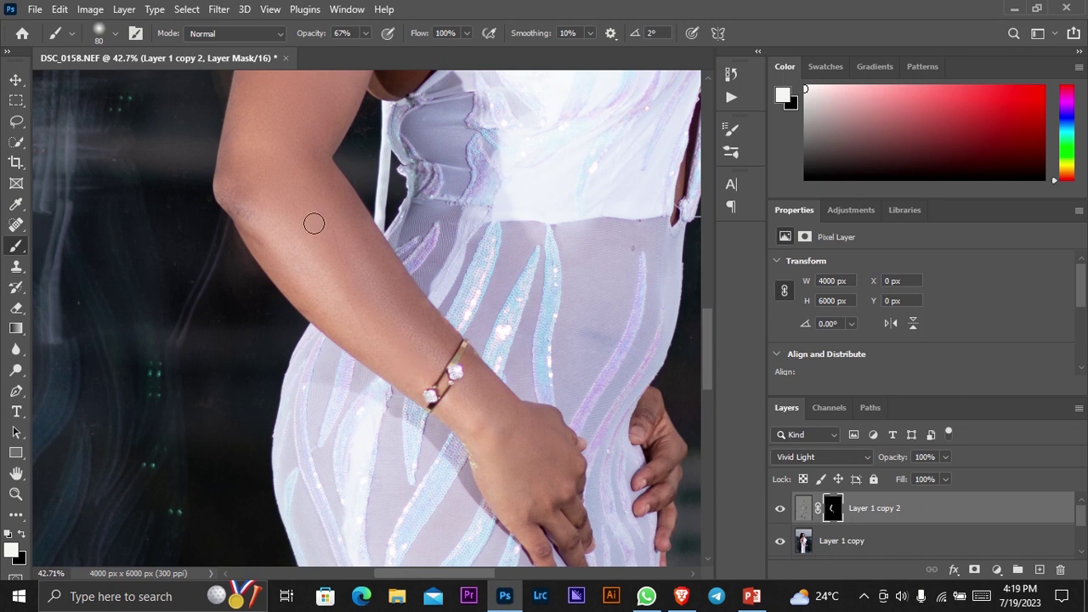
scroll(306, 228, "up", 3)
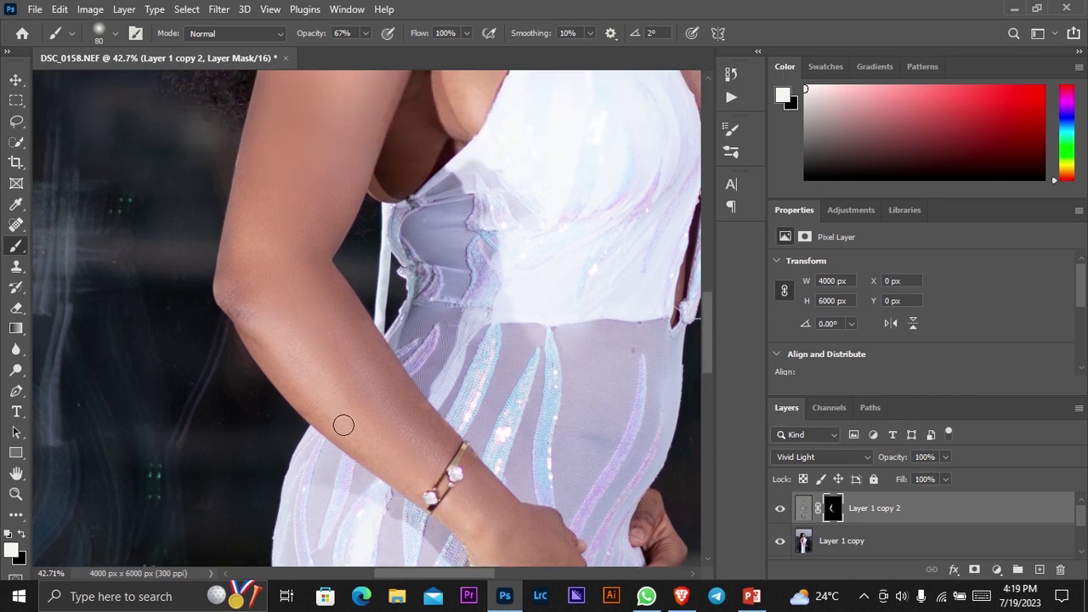
scroll(289, 224, "up", 2)
scroll(342, 246, "up", 2)
scroll(335, 238, "up", 2)
scroll(349, 240, "up", 2)
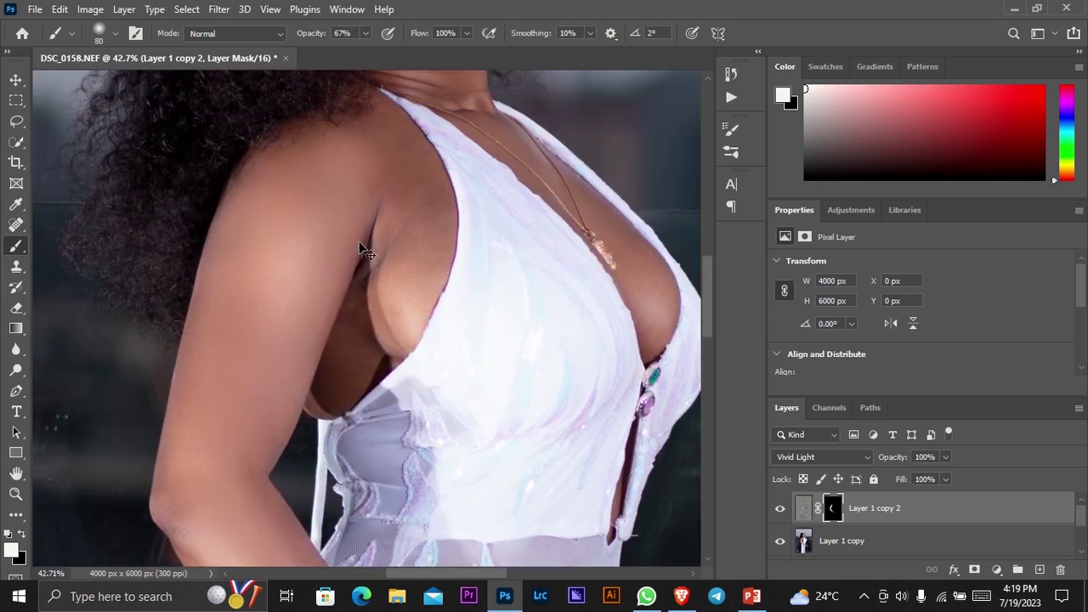
scroll(366, 255, "up", 2)
scroll(372, 269, "up", 2)
scroll(372, 269, "up", 2)
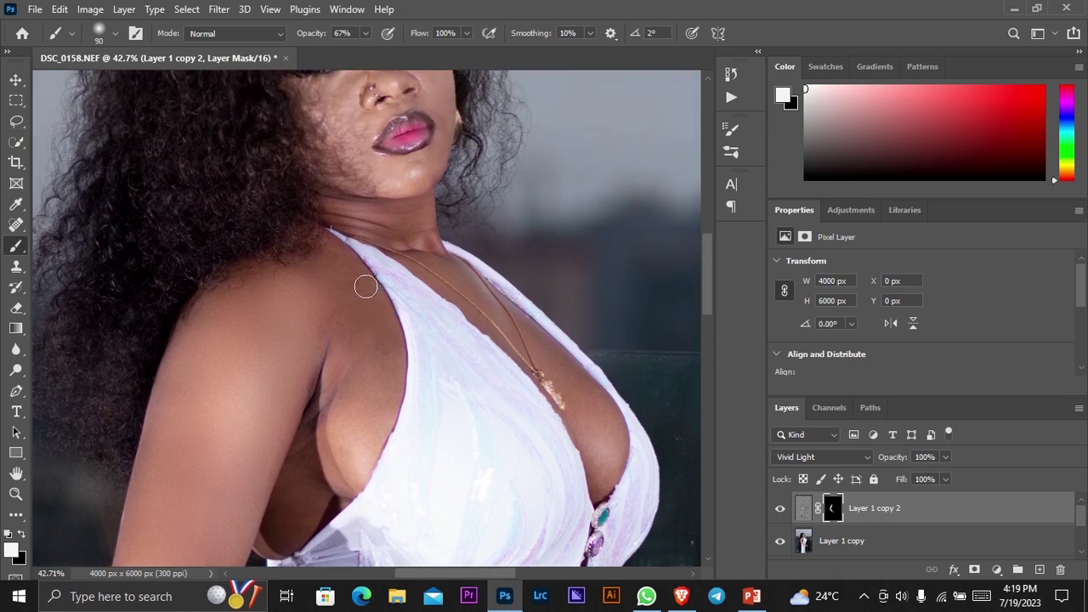
scroll(366, 285, "up", 1)
key("bracketright")
key("bracketright")
key("bracketright")
scroll(343, 319, "up", 1)
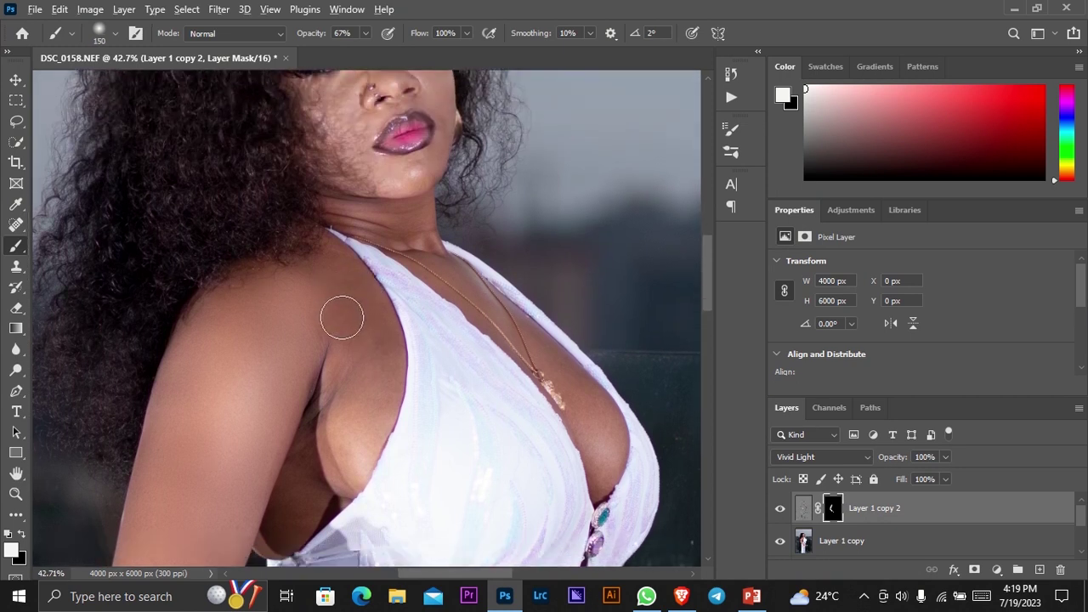
scroll(342, 318, "up", 1)
key("bracketleft")
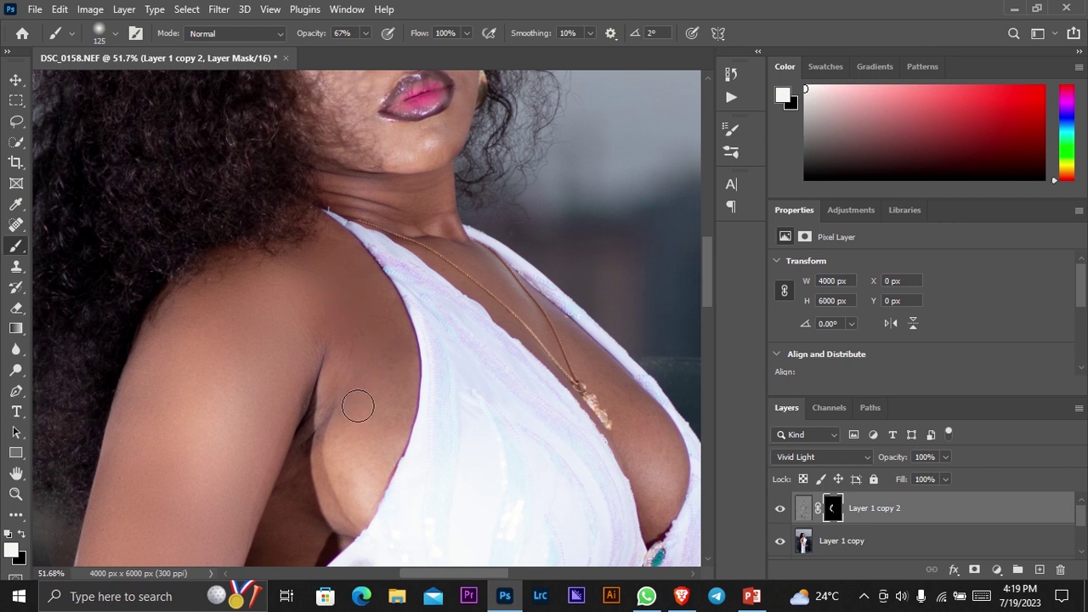
key("bracketleft")
key("bracketleft")
key("bracketleft")
scroll(357, 428, "down", 2)
scroll(284, 454, "down", 2)
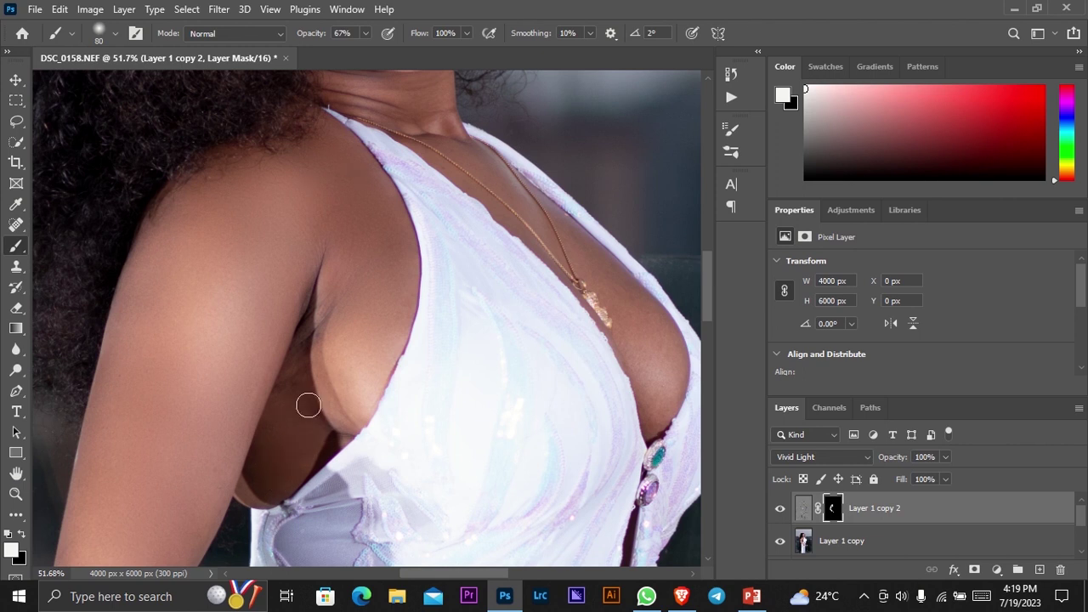
- Paint black on the mask along the underarm, then switch back to white
key("x")
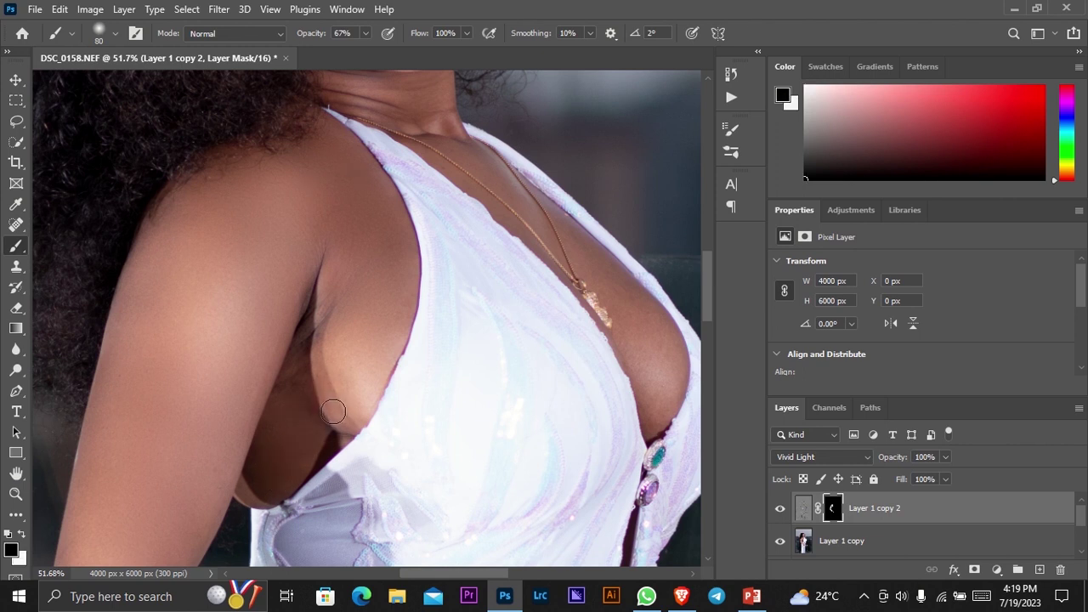
left_click_drag(330, 410, 319, 371)
key("x")
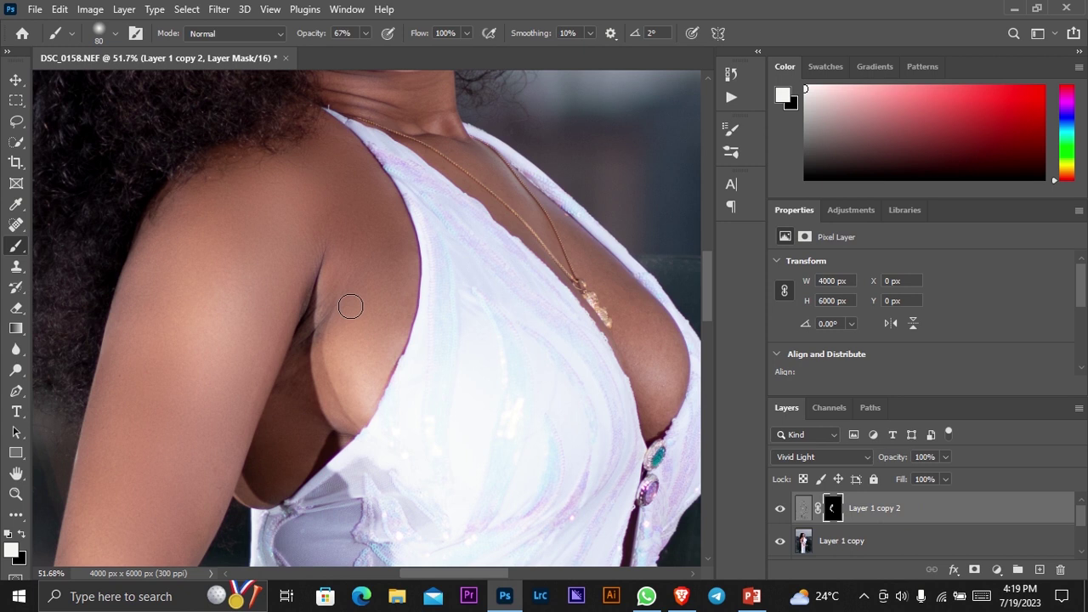
scroll(350, 306, "up", 5)
scroll(364, 325, "down", 2)
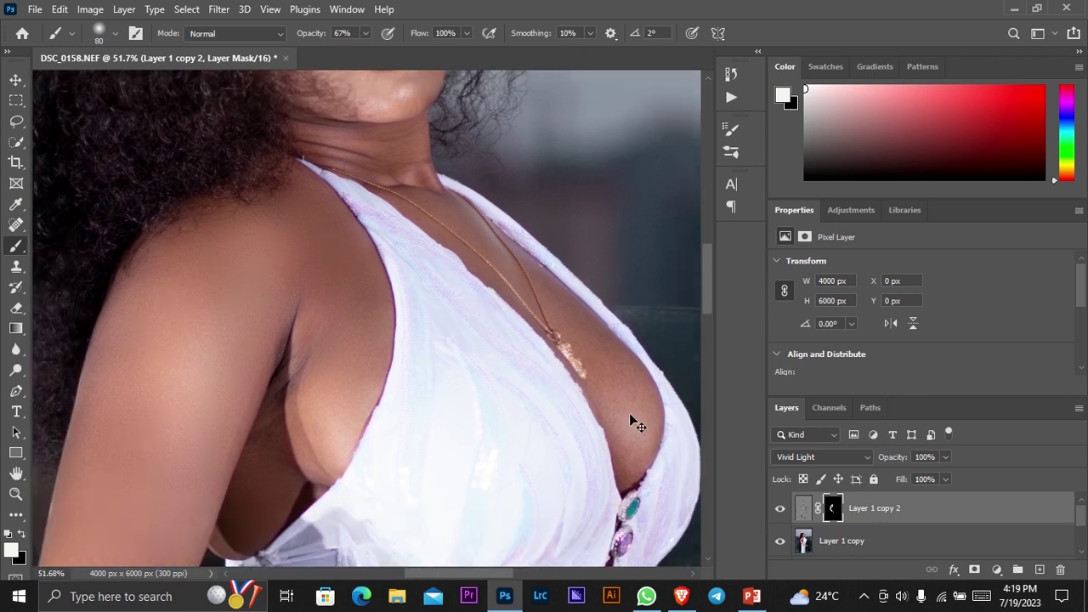
scroll(629, 415, "up", 2)
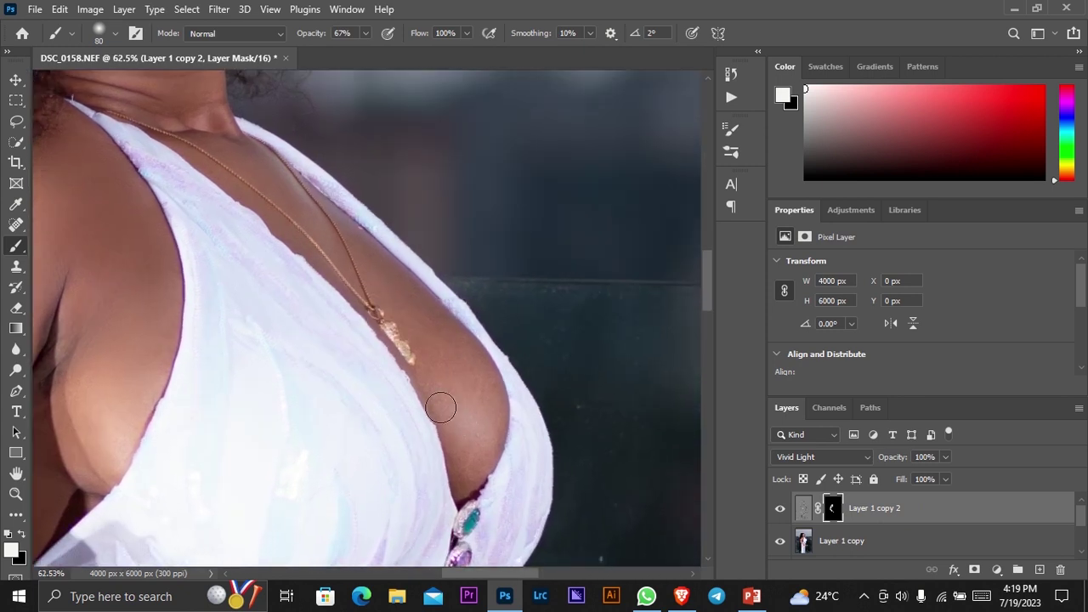
scroll(444, 395, "up", 2)
- Lower the brush opacity to 40% and zoom in on the neck
left_click_drag(319, 39, 313, 34)
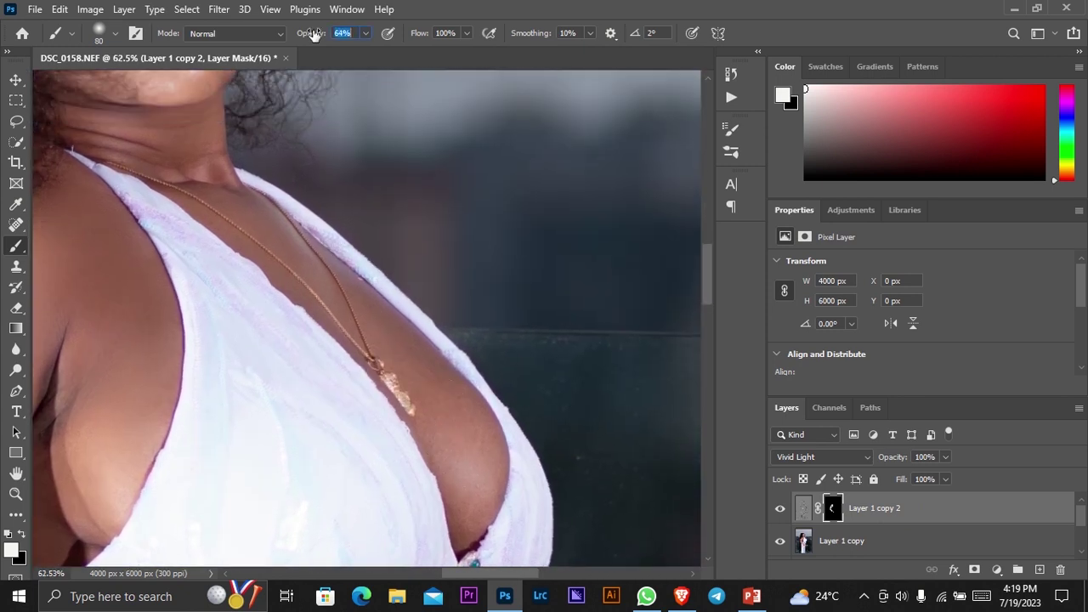
key("4")
scroll(457, 352, "down", 2)
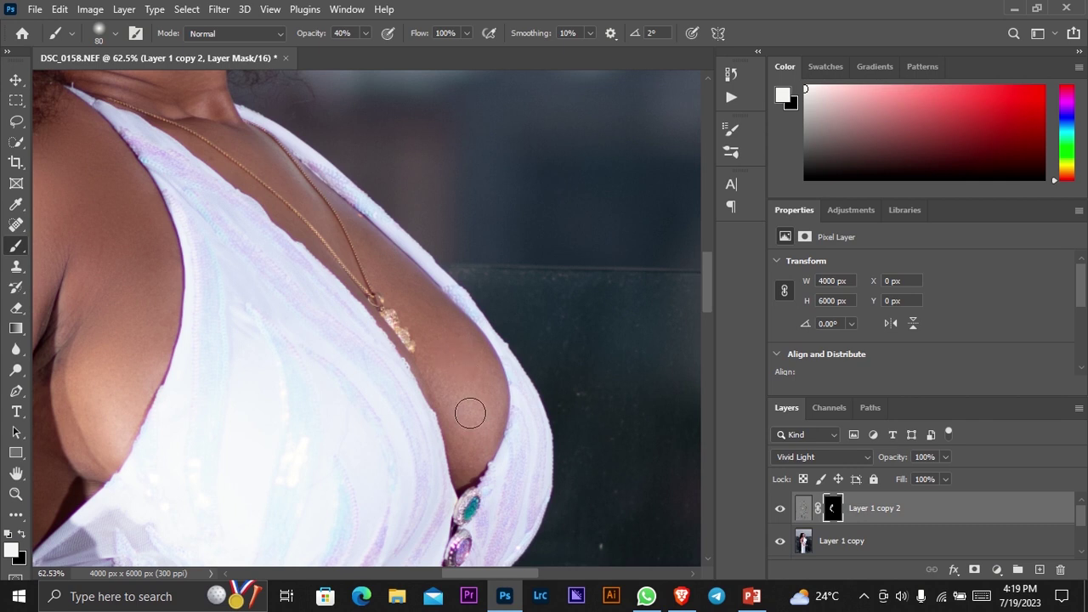
scroll(469, 359, "up", 2)
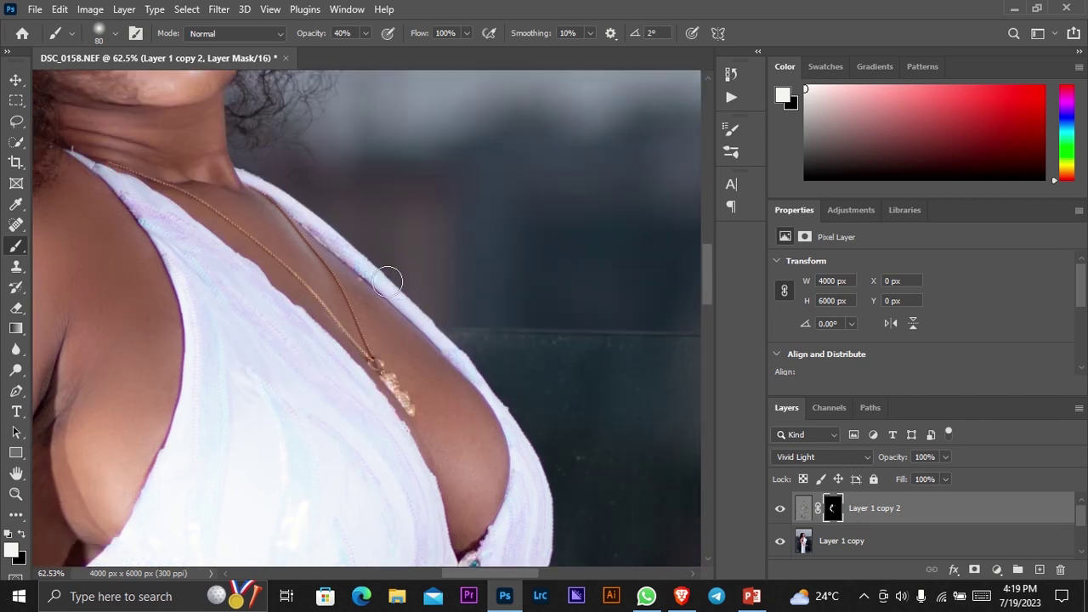
scroll(389, 275, "up", 2)
scroll(238, 261, "up", 1)
- Shrink the brush to size 40 and extend the mask smoothing over the lower neck
key("bracketleft")
key("bracketleft")
key("bracketleft")
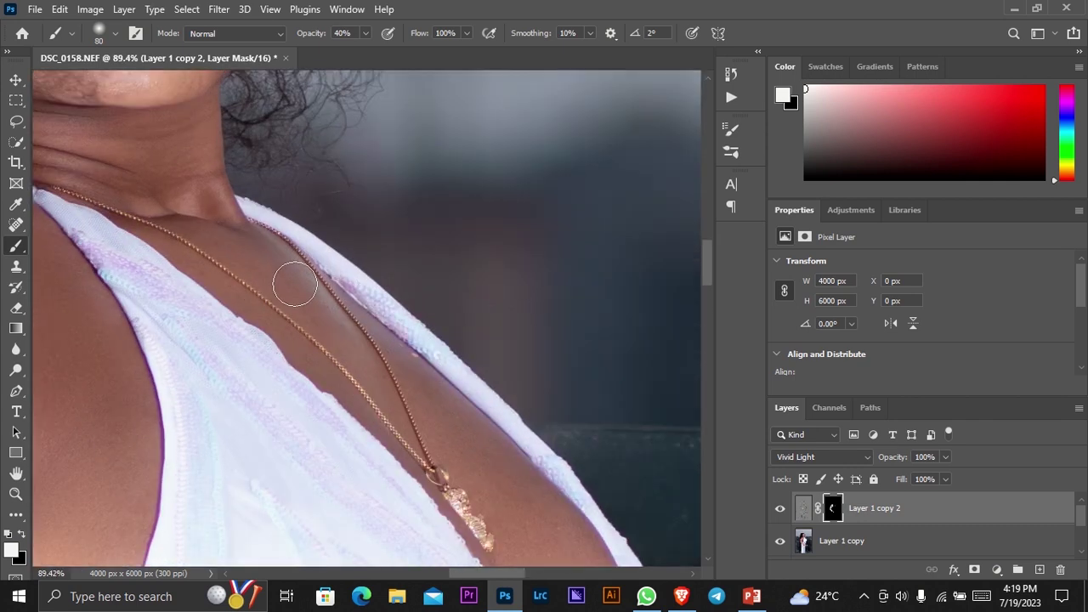
scroll(272, 280, "up", 1)
key("bracketleft")
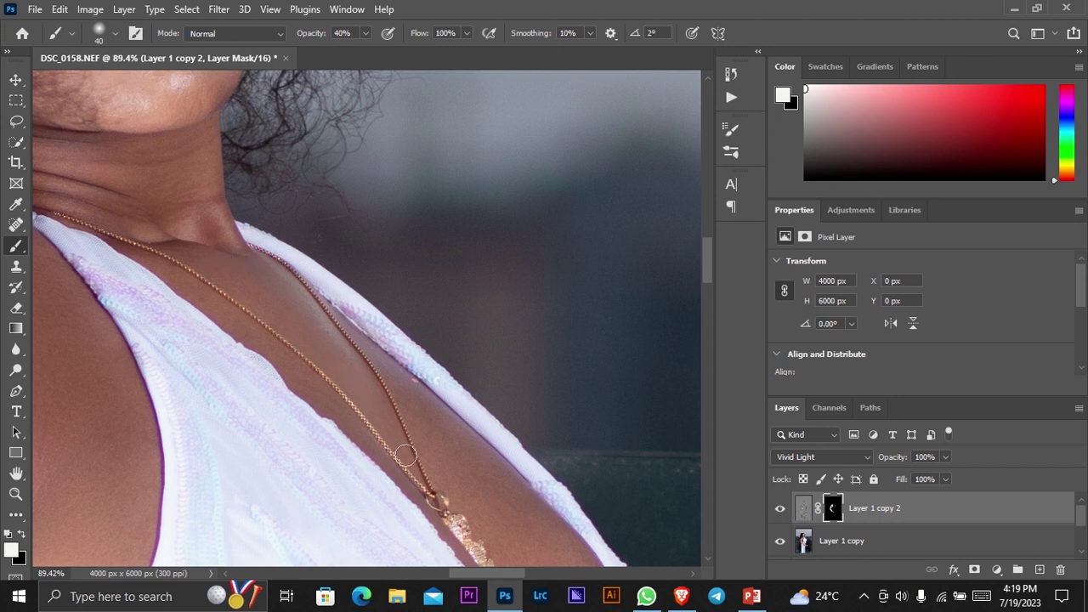
scroll(387, 427, "up", 1)
scroll(256, 289, "up", 3)
scroll(246, 286, "left", 2)
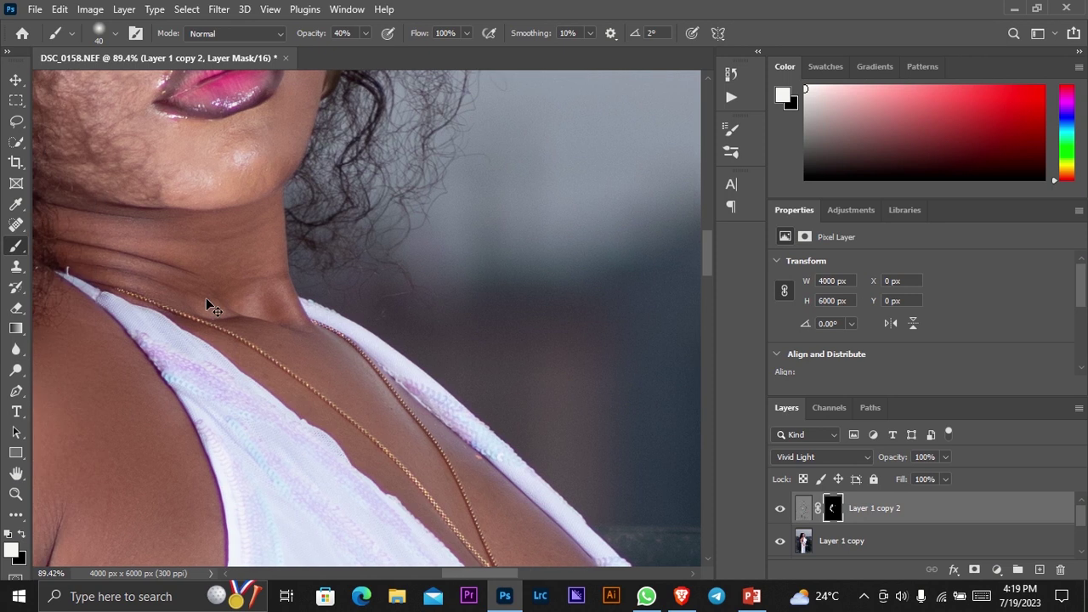
scroll(207, 304, "left", 2)
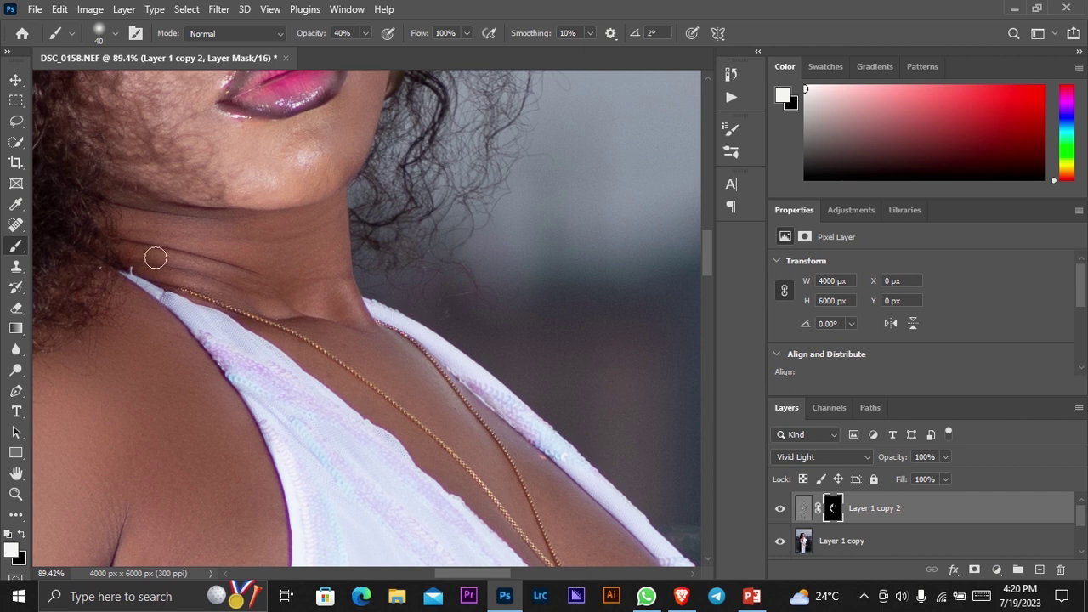
- Zoom in on the face and set the brush to 81% opacity, size 50
scroll(310, 264, "up", 3)
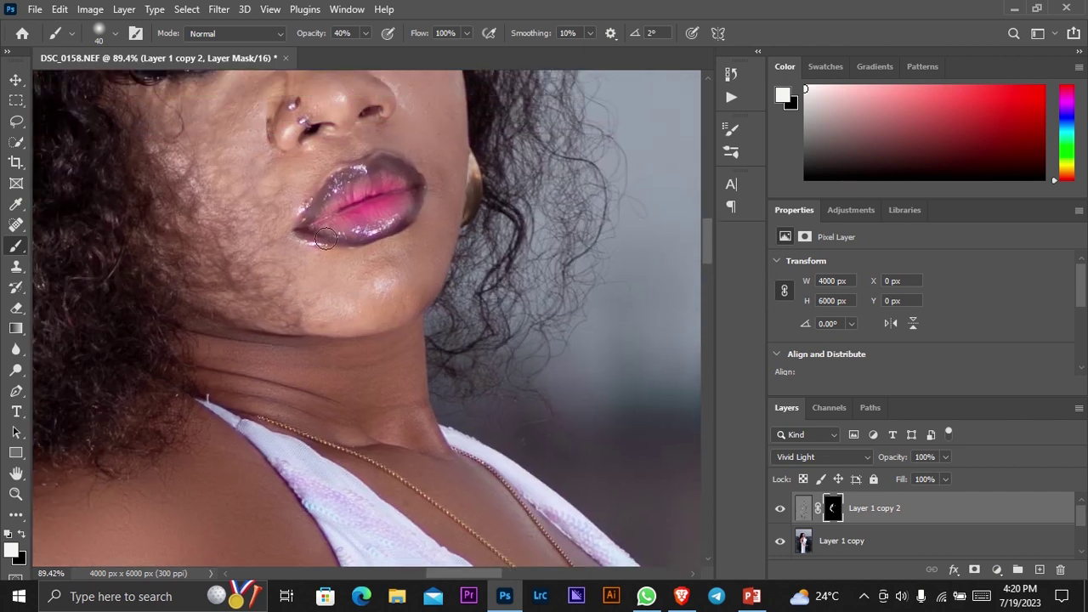
scroll(340, 229, "up", 3)
scroll(367, 194, "up", 4)
scroll(238, 175, "up", 3)
scroll(233, 182, "up", 1)
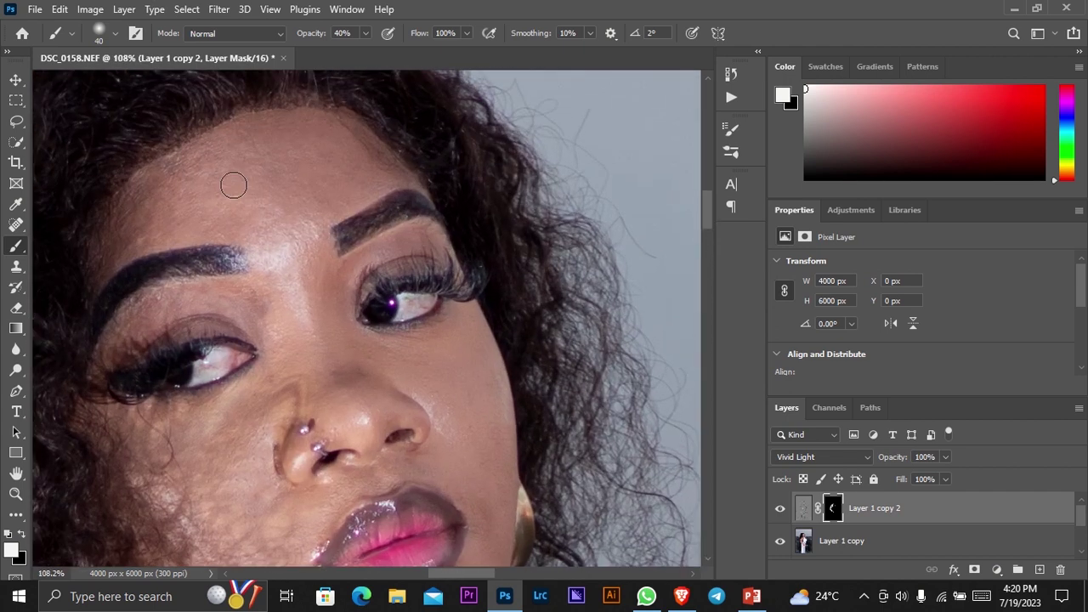
scroll(243, 187, "up", 3)
scroll(258, 219, "up", 3)
scroll(285, 219, "up", 1)
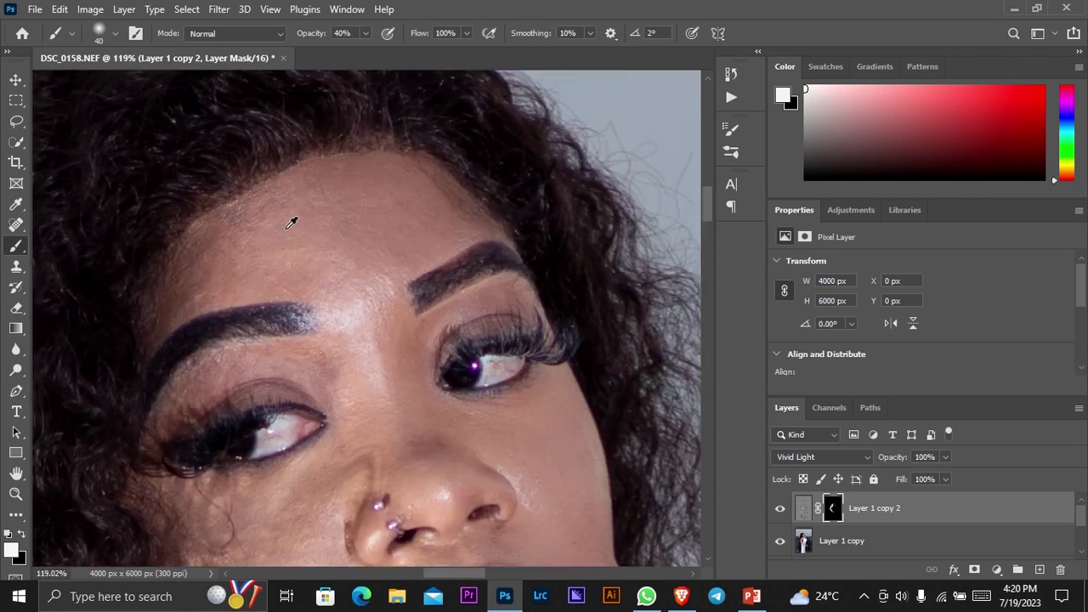
scroll(302, 219, "down", 2)
left_click_drag(306, 34, 323, 34)
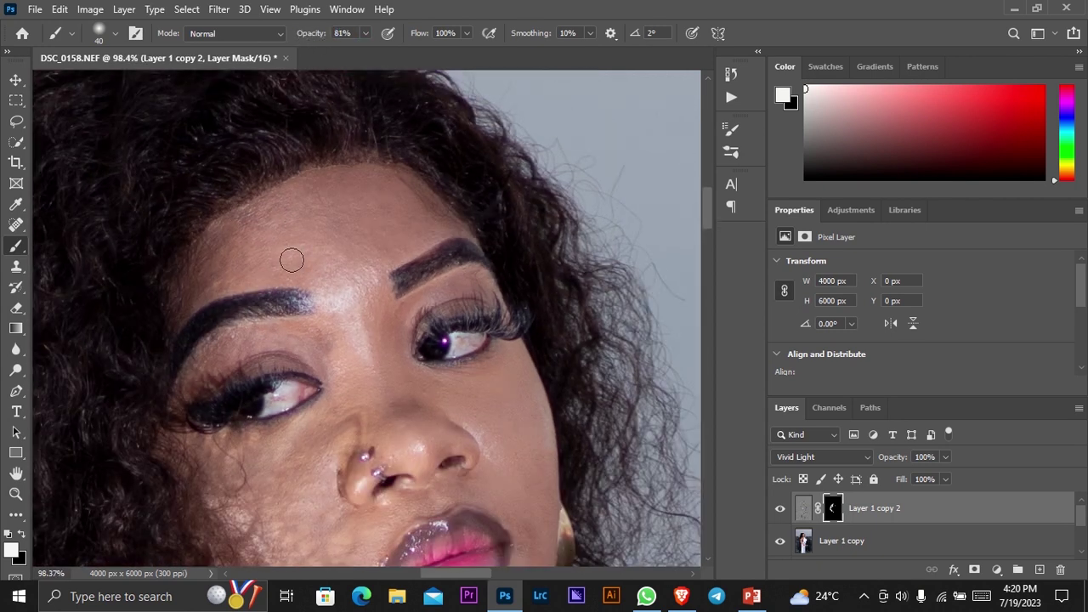
key("bracketright")
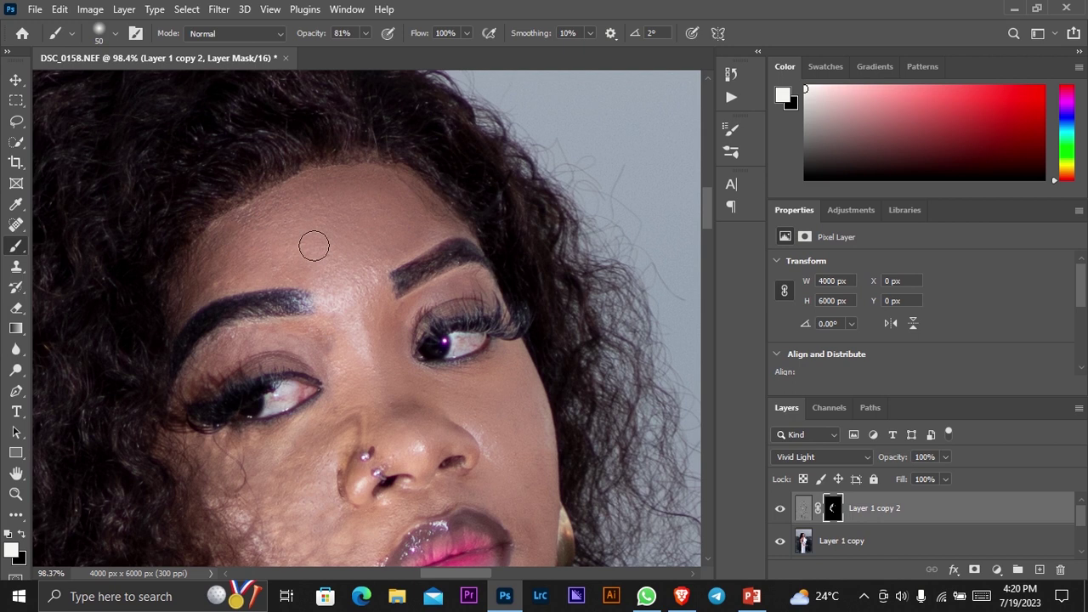
- Paint white on the mask at about 40% opacity to smooth the chin skin
key("x")
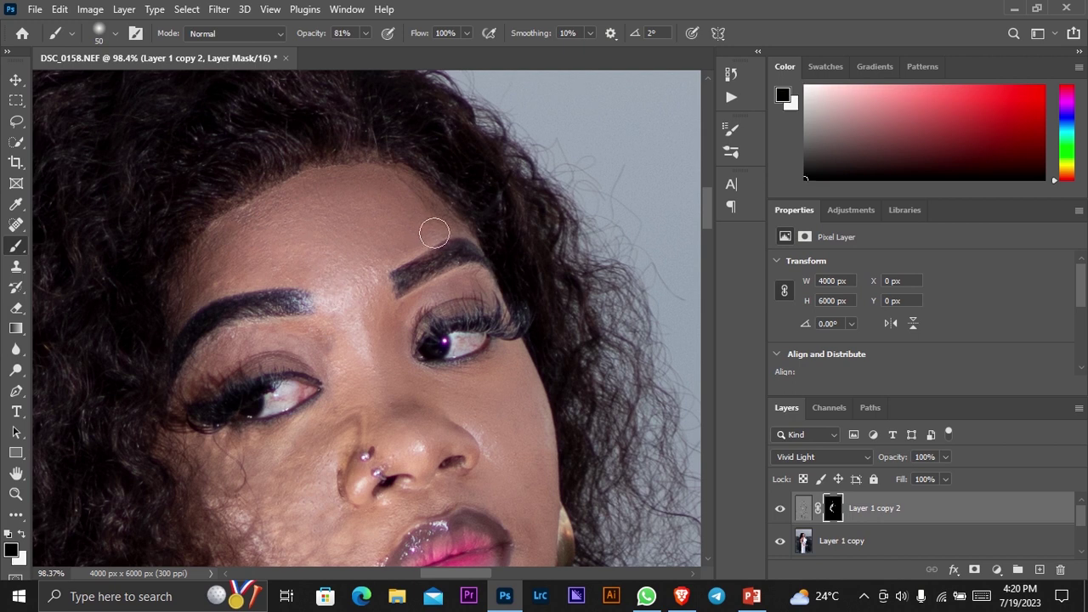
key("x")
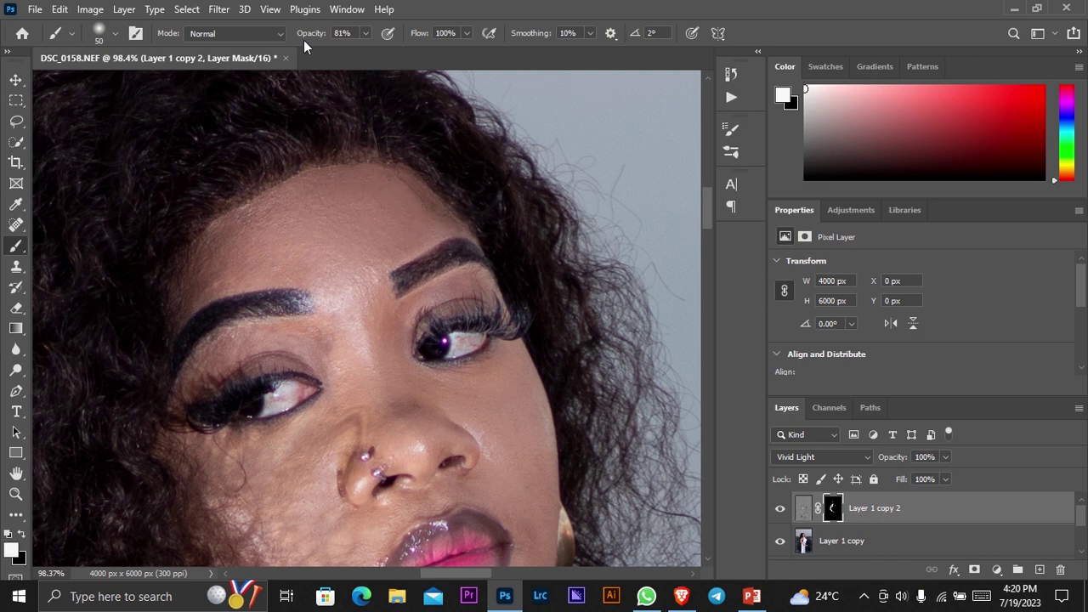
left_click_drag(310, 39, 285, 39)
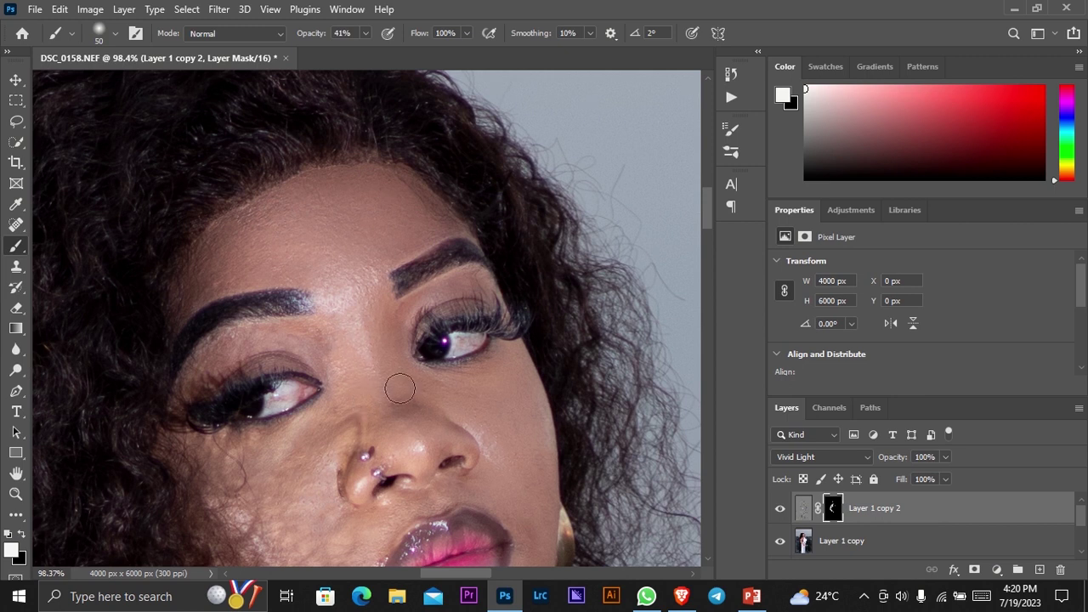
scroll(489, 394, "down", 3)
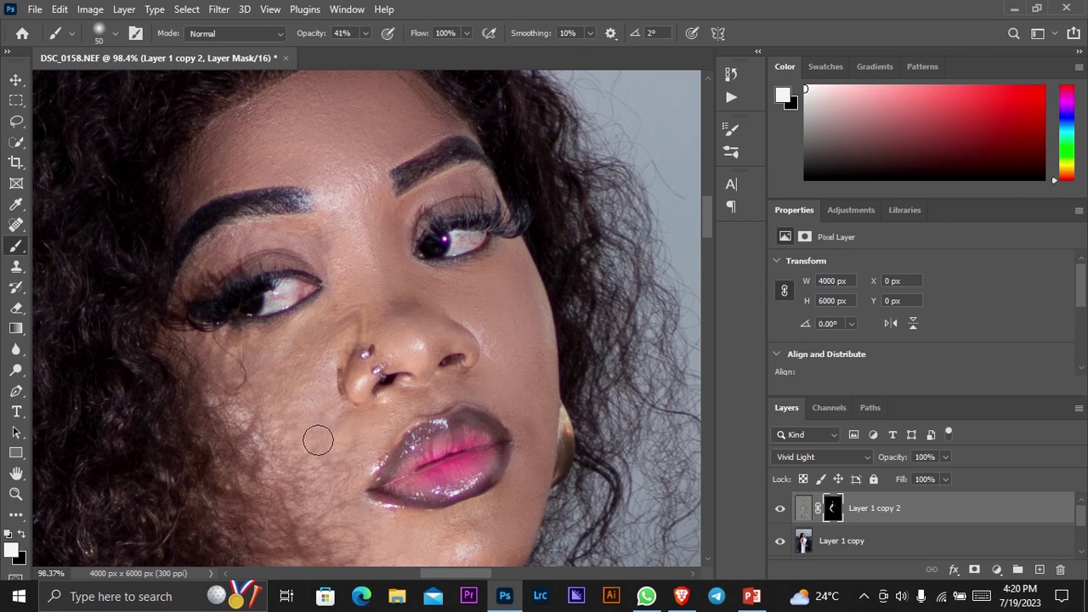
scroll(316, 435, "down", 3)
mouse_move(378, 473)
left_mouse_down()
mouse_move(400, 454)
mouse_move(423, 468)
mouse_move(466, 440)
mouse_move(414, 453)
mouse_move(396, 474)
mouse_move(486, 457)
mouse_move(526, 421)
mouse_move(527, 386)
left_mouse_up()
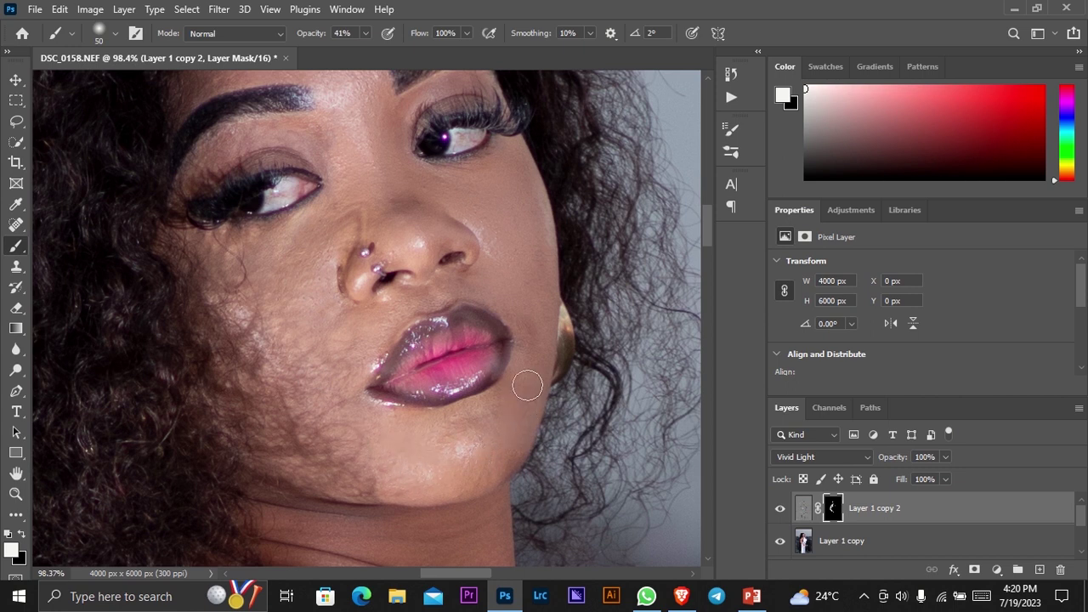
- Shrink the brush to size 35 for finer smoothing, then zoom back out to the portrait
key("bracketleft")
key("bracketleft")
key("bracketleft")
scroll(534, 321, "up", 2)
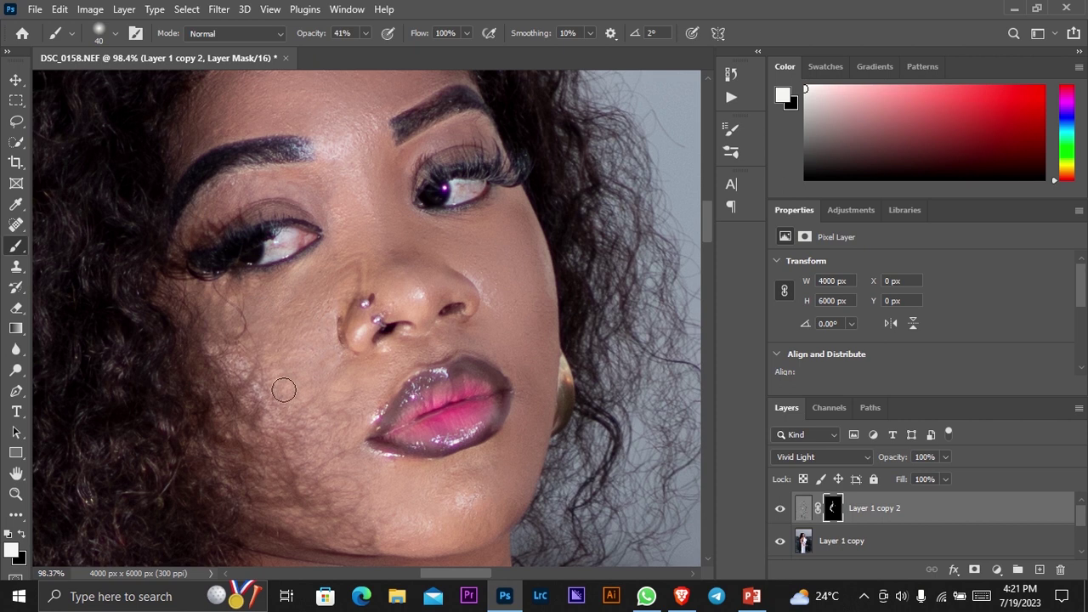
scroll(476, 470, "down", 2)
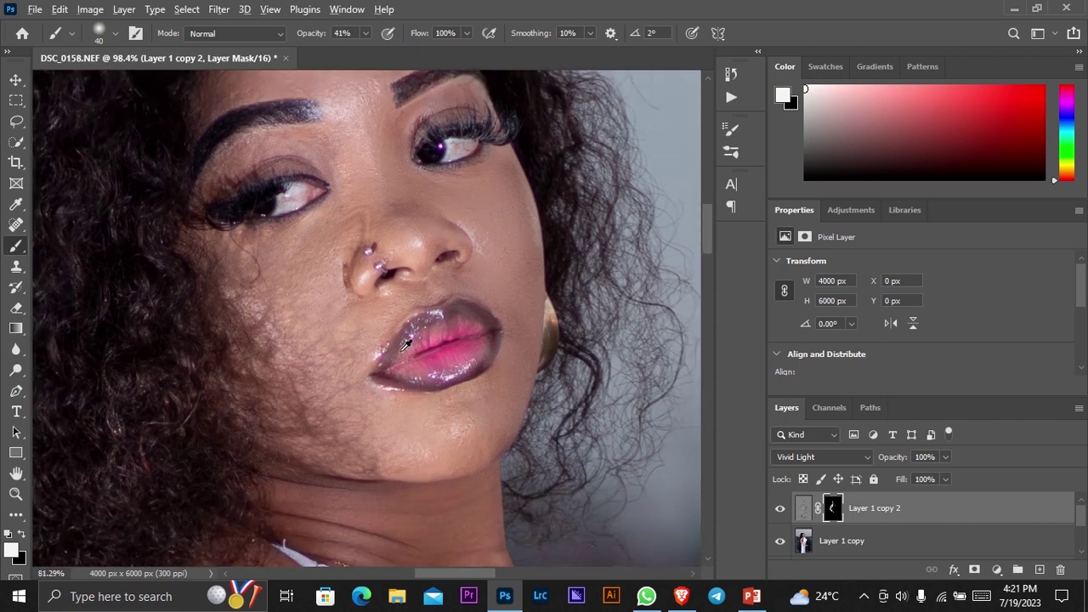
scroll(463, 340, "down", 5)
scroll(441, 194, "down", 3)
scroll(440, 193, "down", 2)
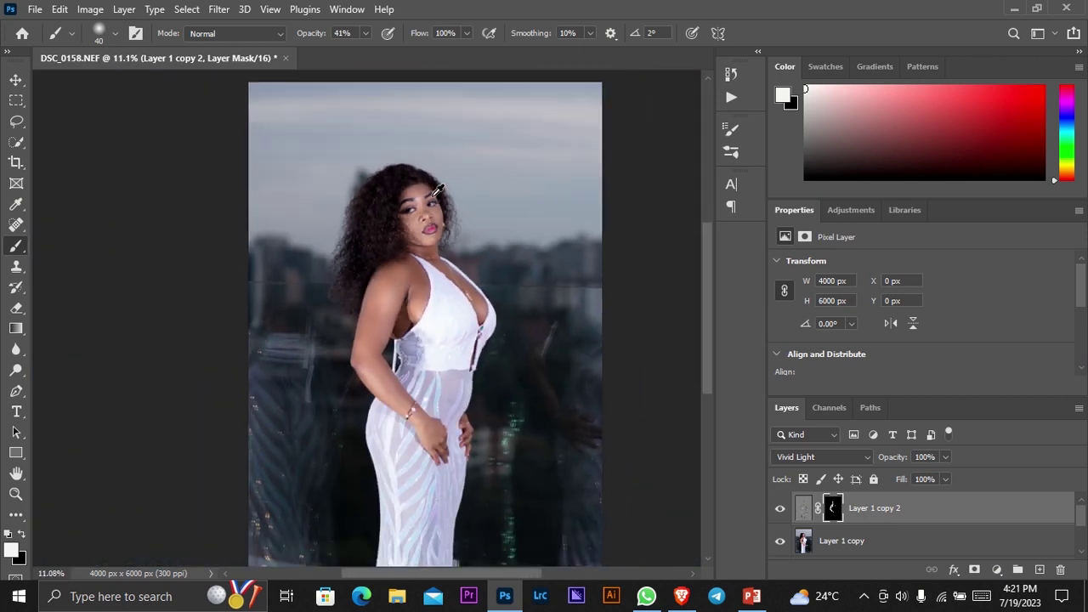
scroll(439, 190, "down", 1)
scroll(439, 189, "down", 1)
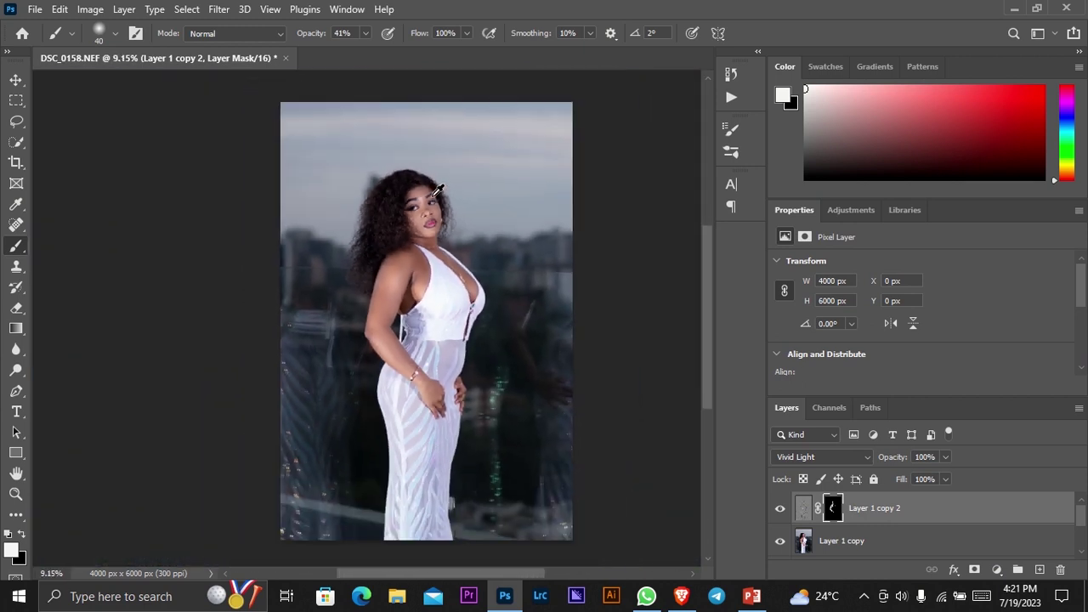
- Target the layer pixels and select the retouch layers for merging
left_click(884, 522)
scroll(891, 523, "down", 2)
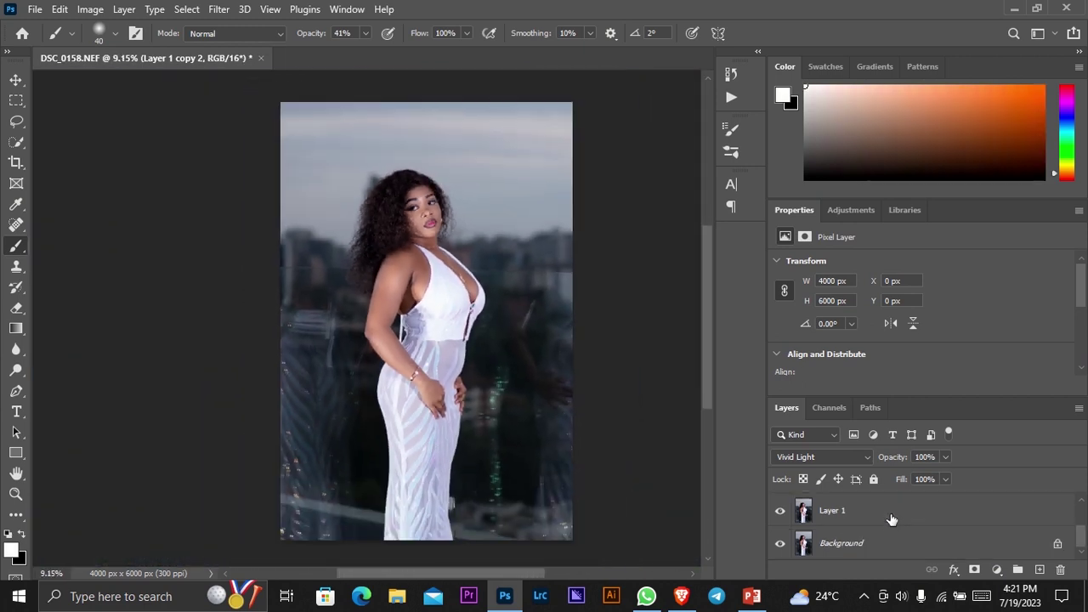
left_click(891, 519)
right_click(891, 517)
- Merge the retouch layers and apply the STUDIO 1 user preset in Camera Raw
left_click(842, 470)
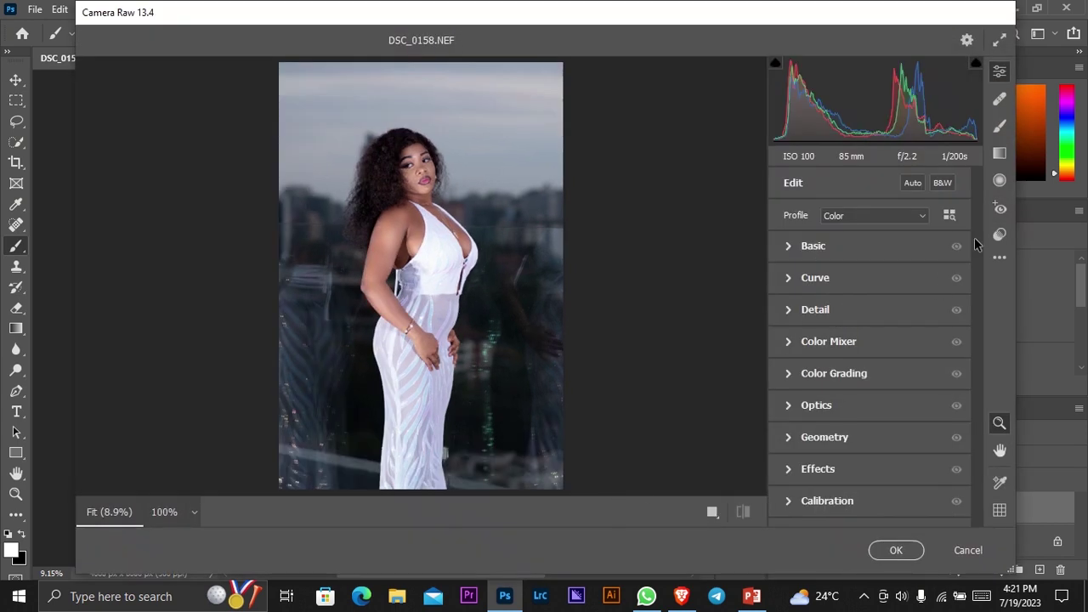
left_click(1000, 234)
scroll(875, 400, "down", 5)
scroll(874, 419, "down", 2)
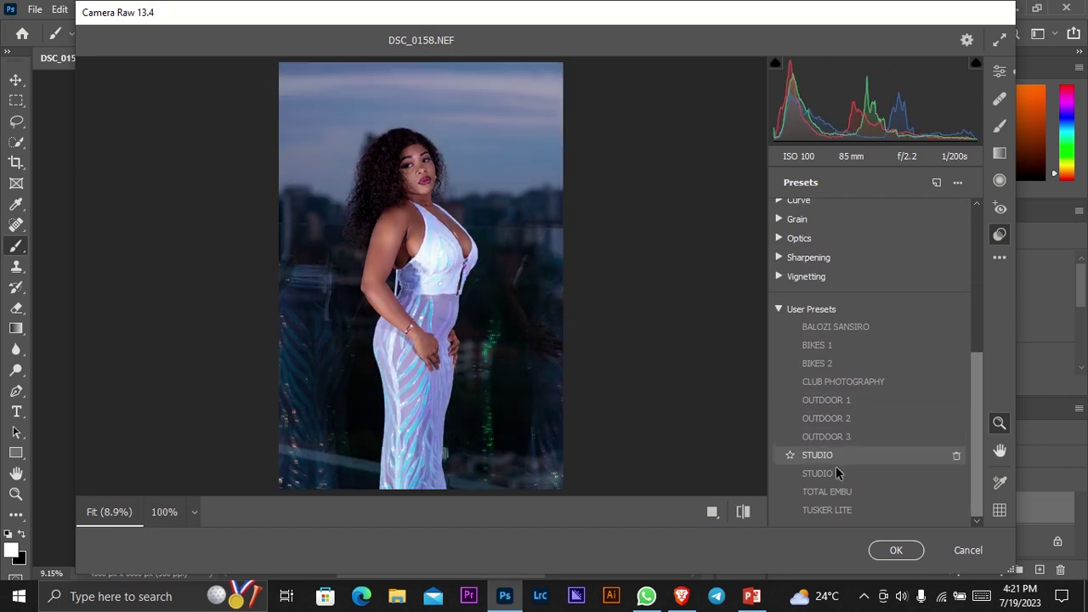
mouse_move(867, 473)
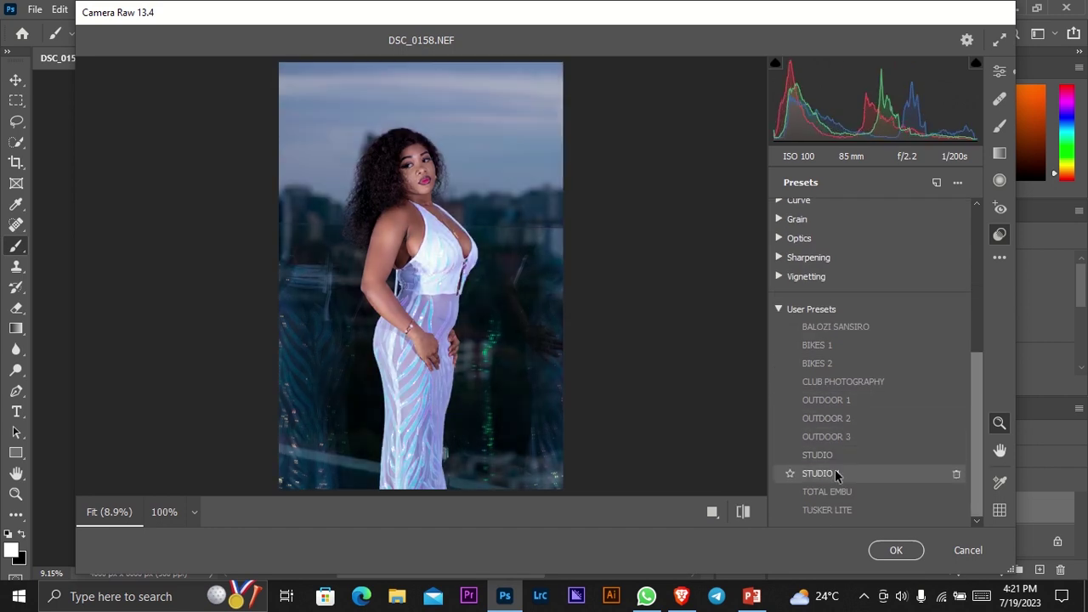
left_click(838, 475)
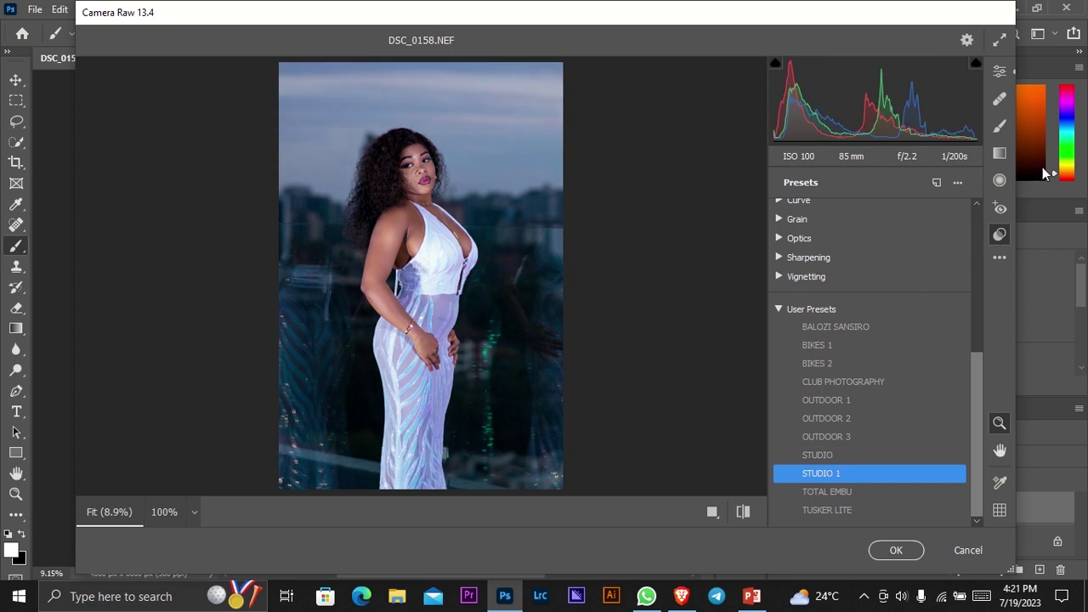
left_click(1000, 70)
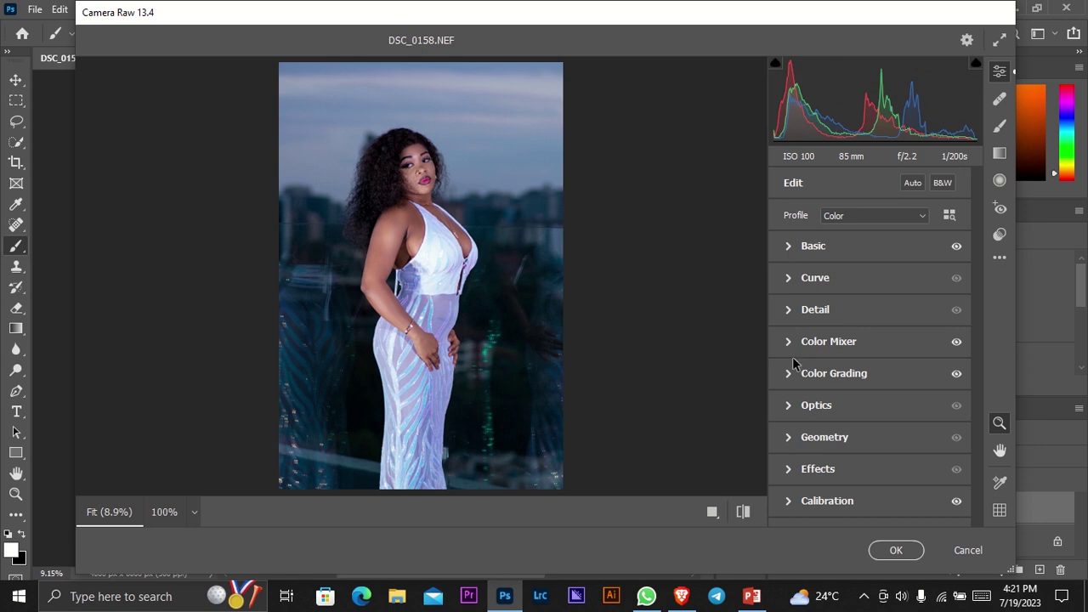
- Reset Purples and Magentas saturation to 0, then set Purples saturation to +19
left_click(789, 345)
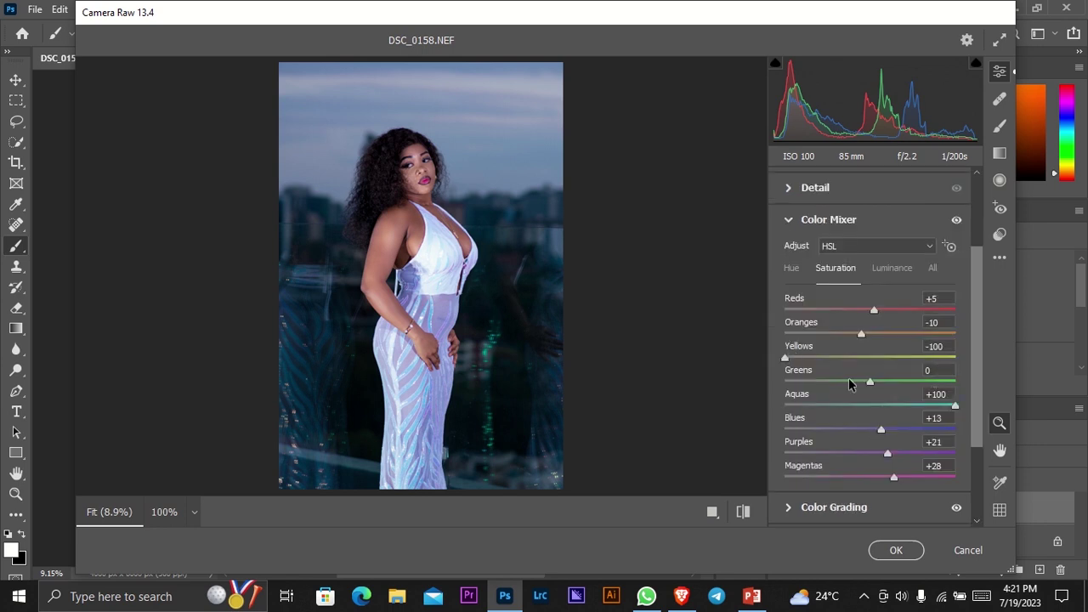
double_click(889, 456)
double_click(894, 477)
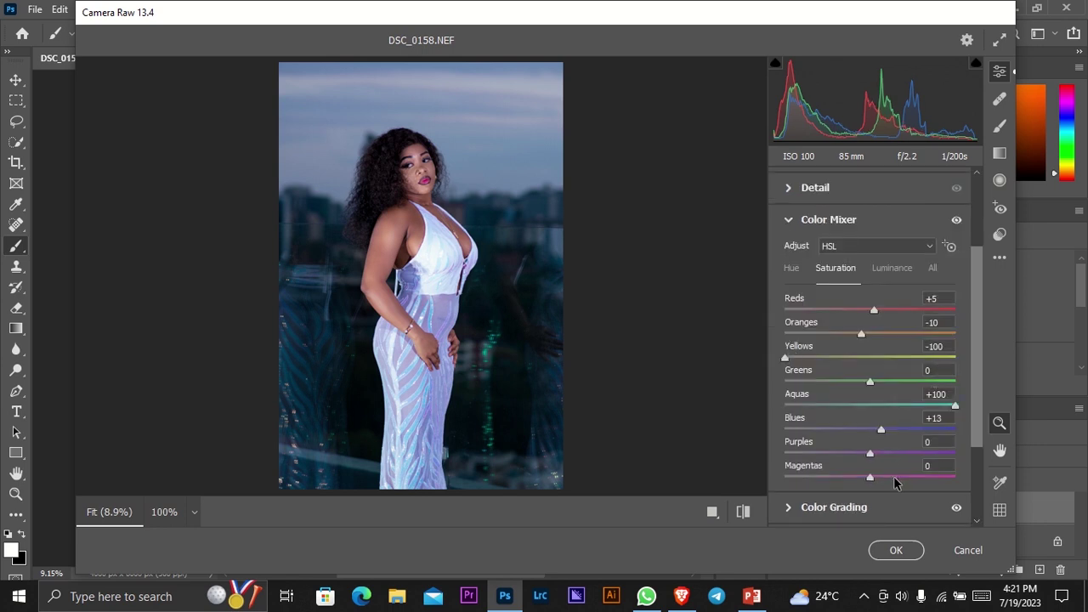
left_click(886, 455)
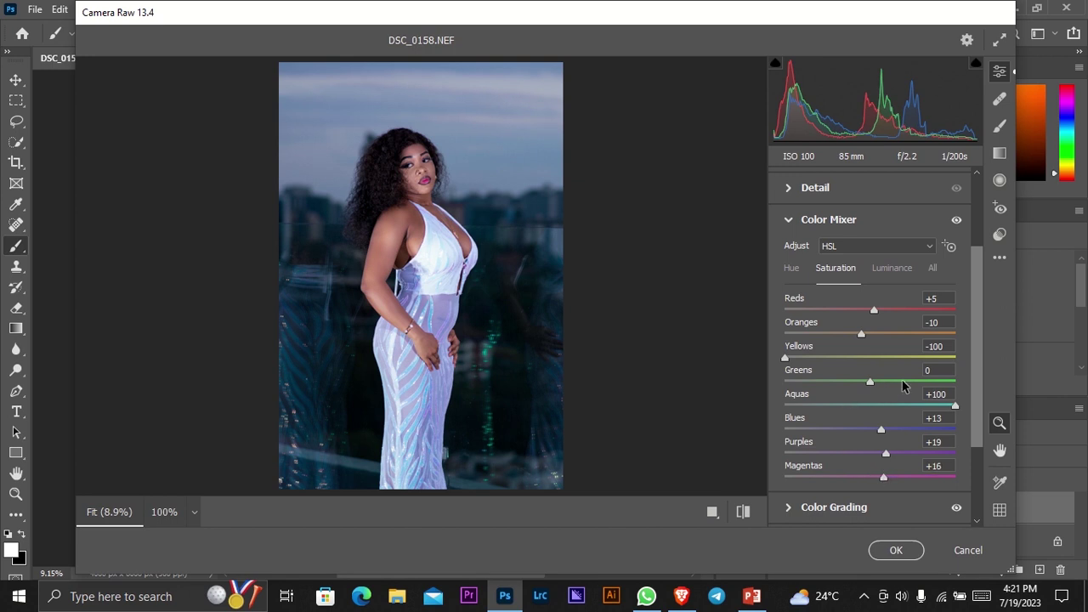
scroll(862, 289, "up", 3)
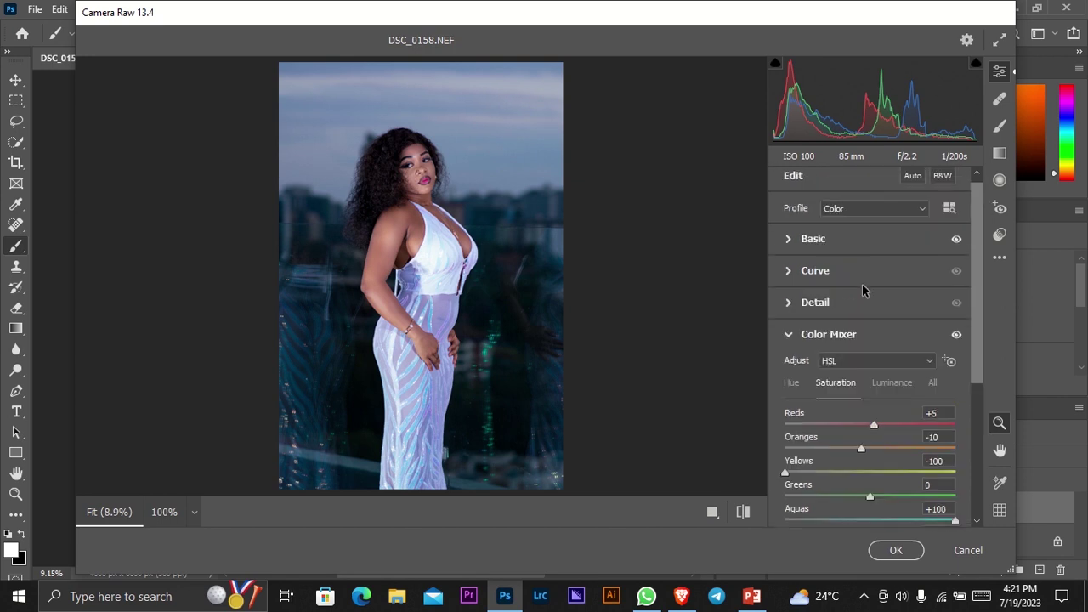
- Review the Basic tone adjustments and zoom the preview to 100% on the face
left_click(792, 246)
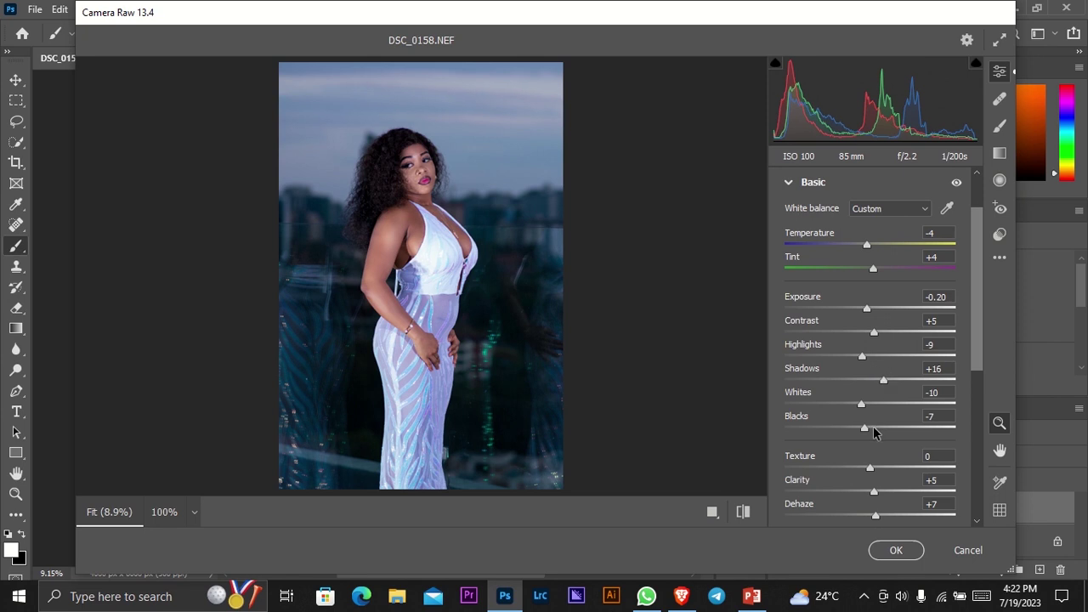
scroll(868, 434, "down", 2)
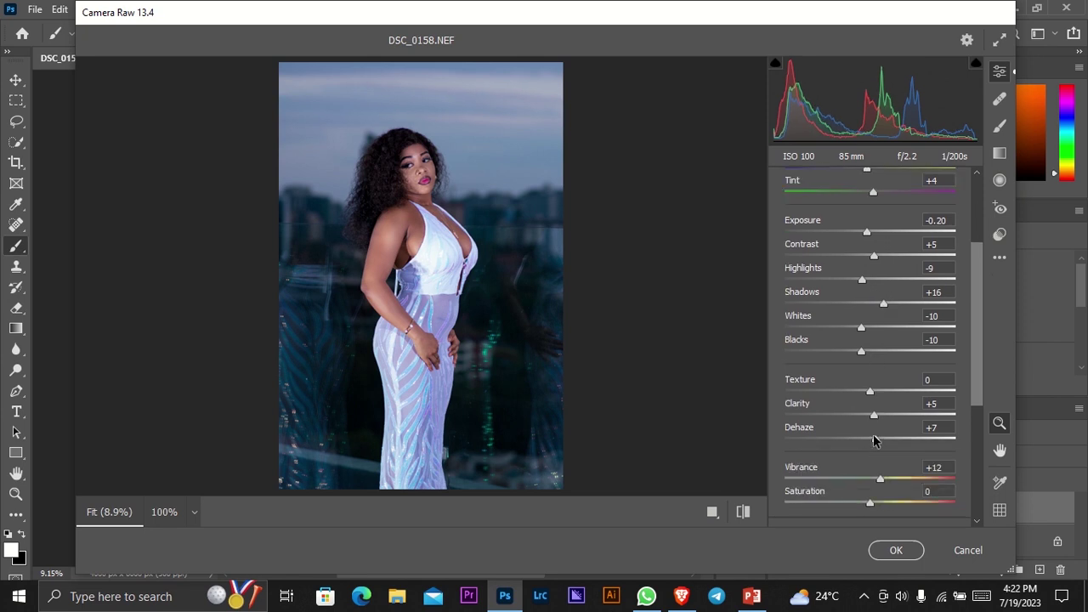
scroll(874, 441, "up", 2)
scroll(874, 440, "down", 4)
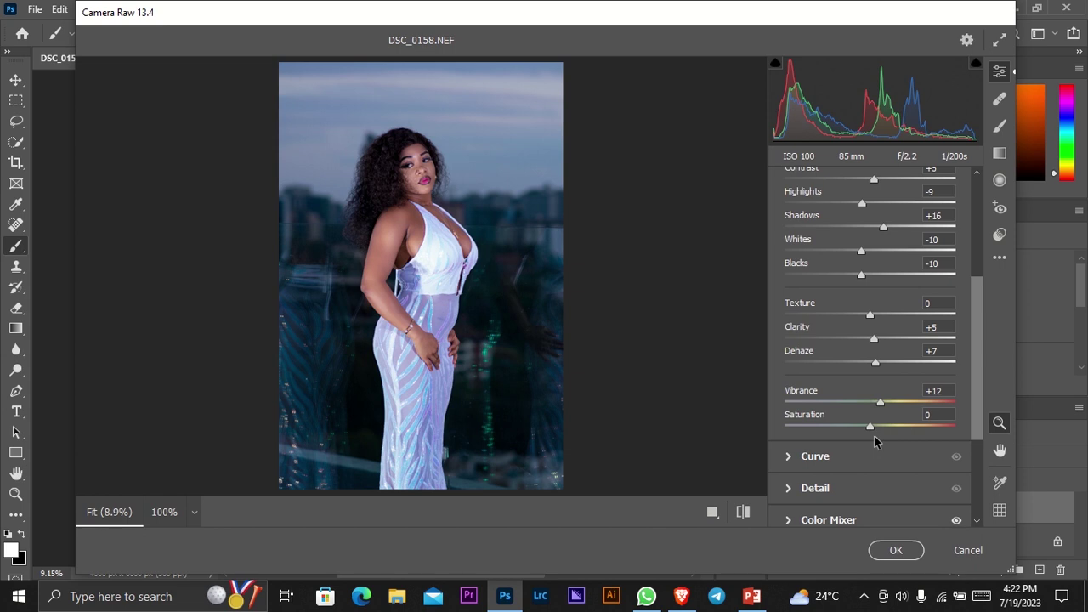
left_click(410, 163)
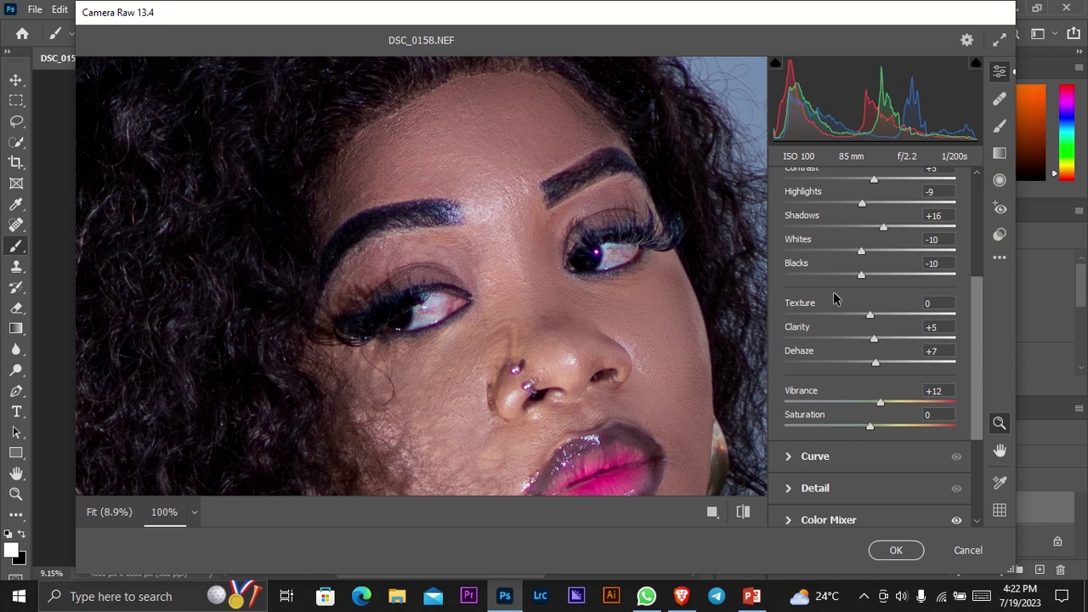
scroll(871, 365, "down", 4)
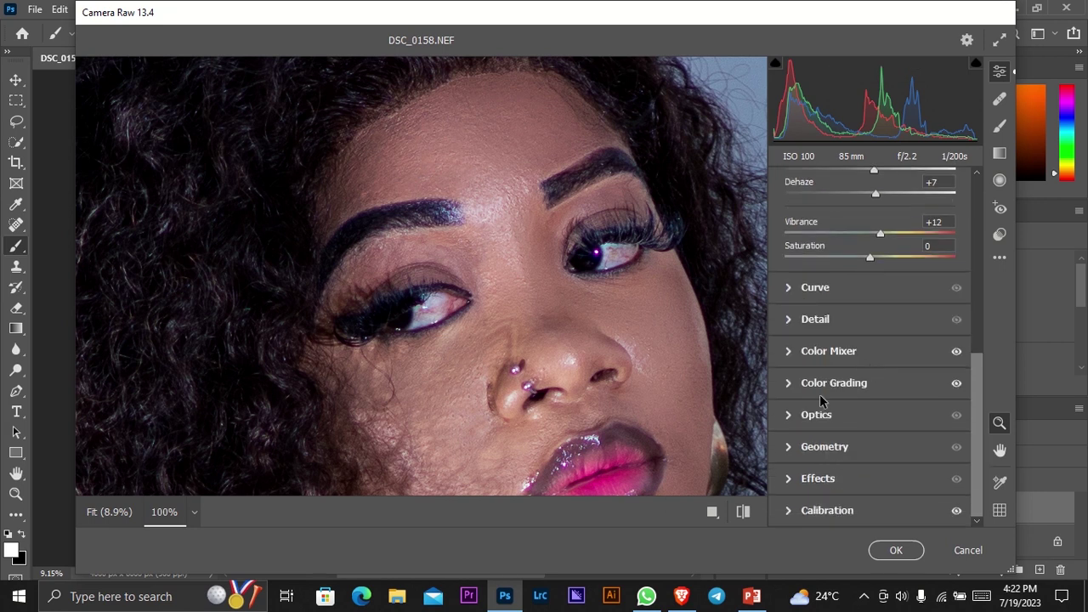
- Set HSL luminance to Purples +16, Magentas +27 and Blues +22
left_click(787, 354)
scroll(893, 371, "down", 3)
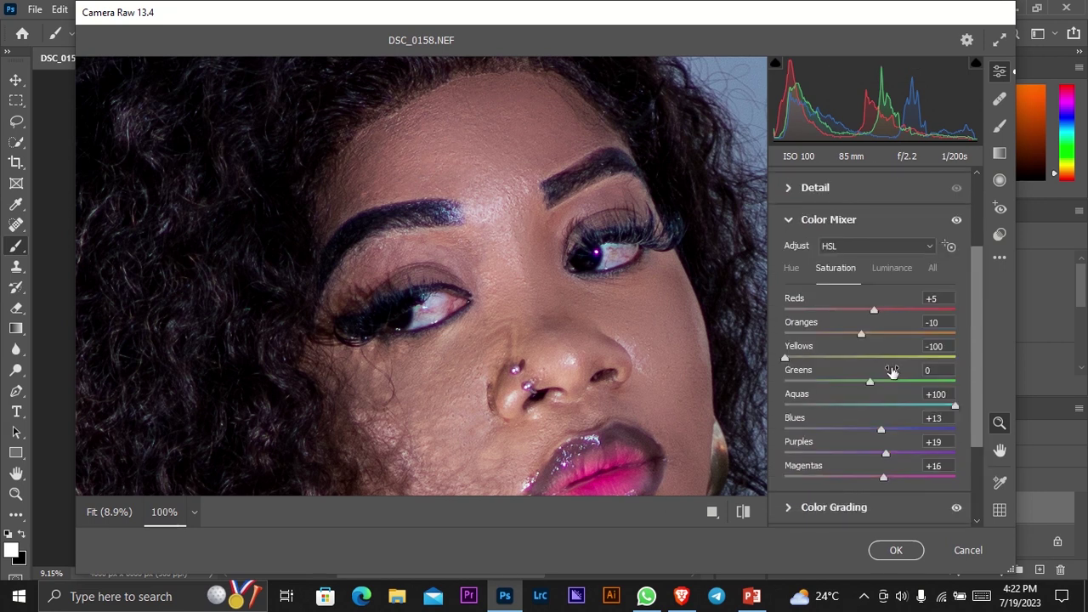
left_click(892, 269)
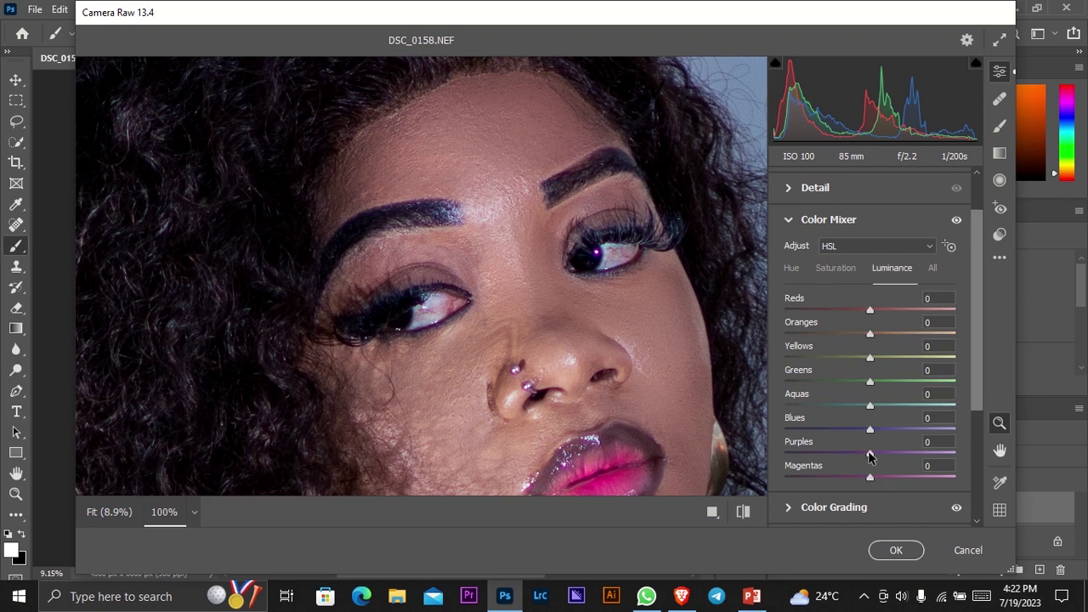
mouse_move(869, 456)
left_mouse_down()
mouse_move(879, 454)
mouse_move(896, 481)
left_mouse_up()
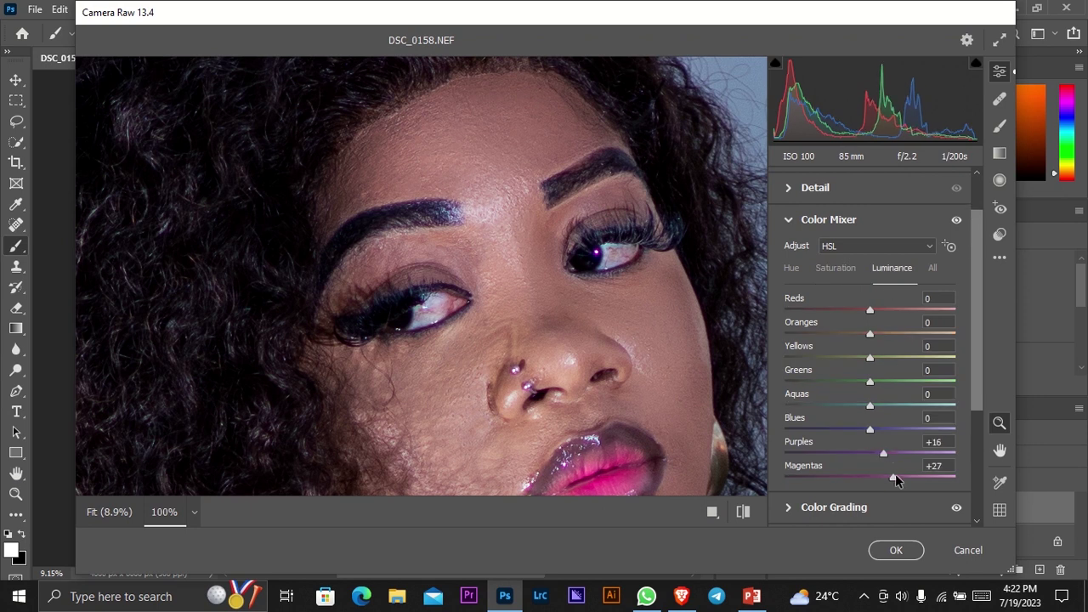
mouse_move(870, 429)
left_mouse_down()
mouse_move(899, 435)
mouse_move(889, 430)
left_mouse_up()
left_click(450, 304)
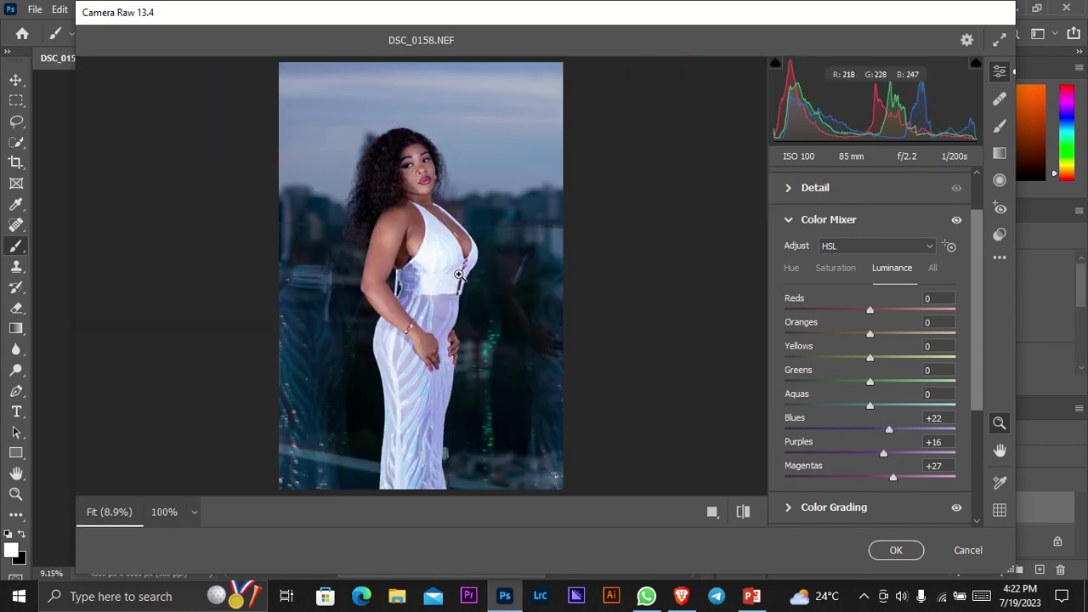
- Check the face and whole photo, then commit the Camera Raw grade
left_click(407, 187)
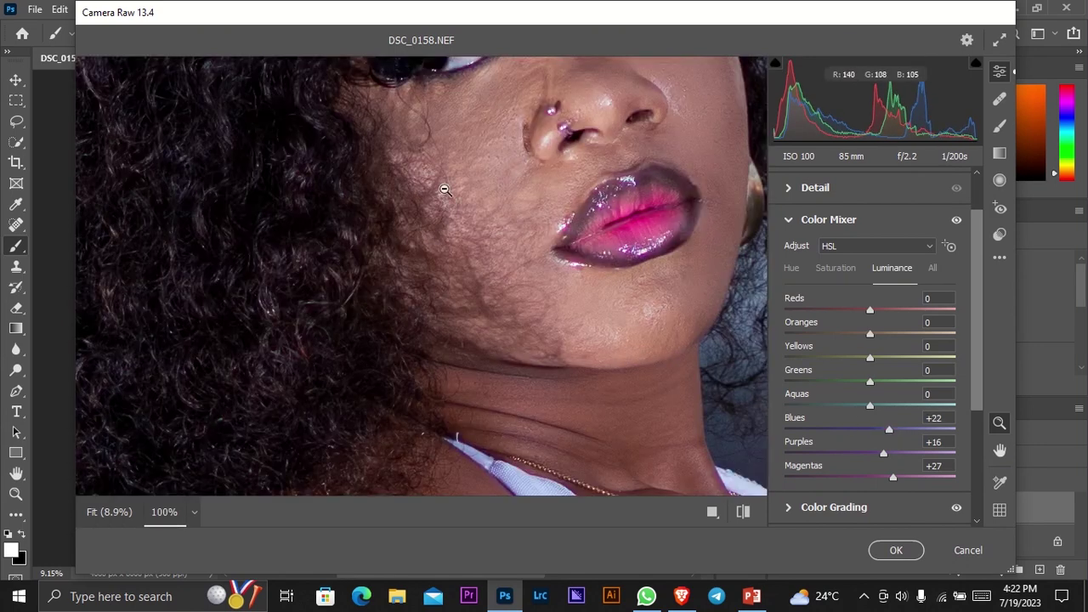
left_click(509, 181)
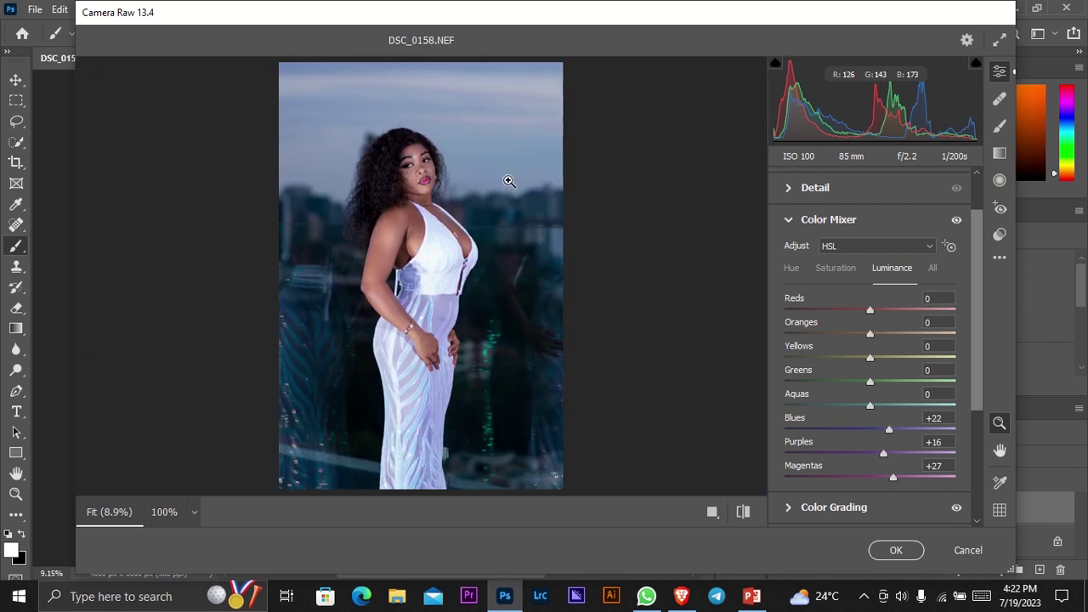
left_click(896, 551)
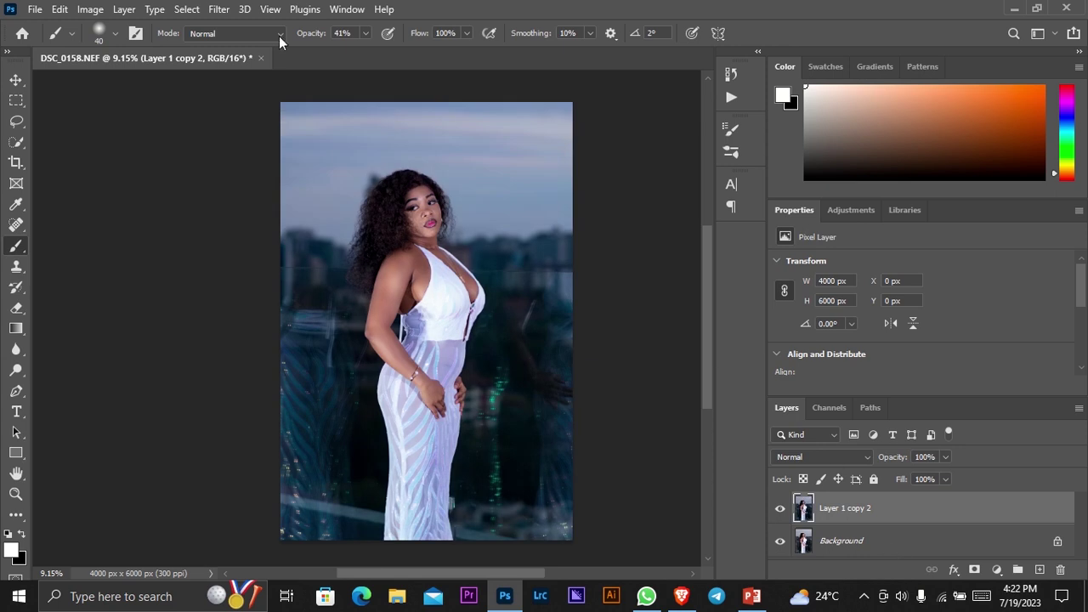
- Set brush opacity to 100% and add a Black & White adjustment layer with an inverted black mask
left_click_drag(315, 37, 375, 40)
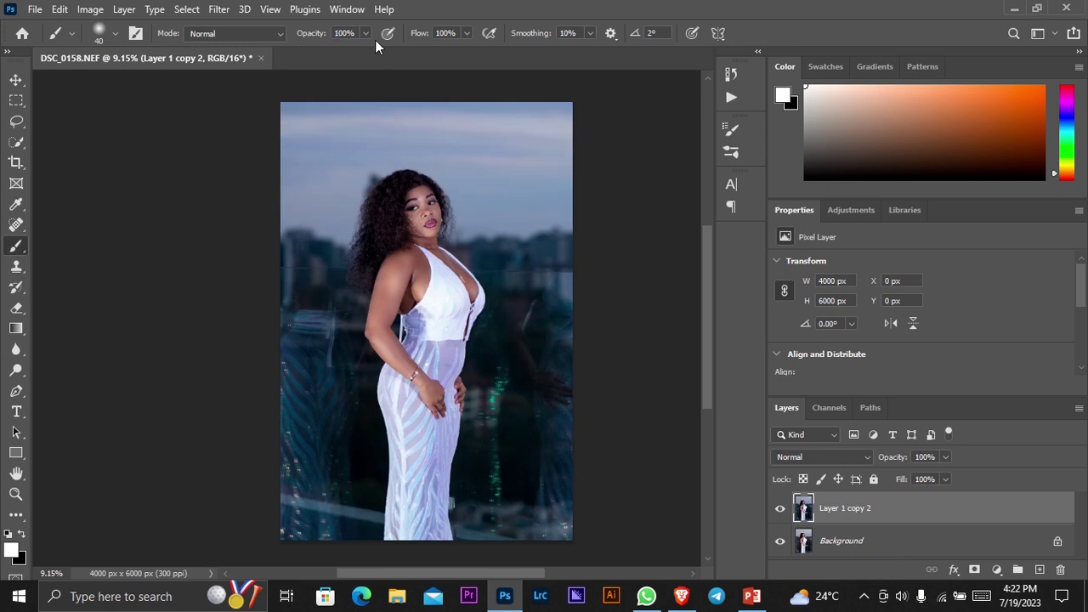
left_click(997, 569)
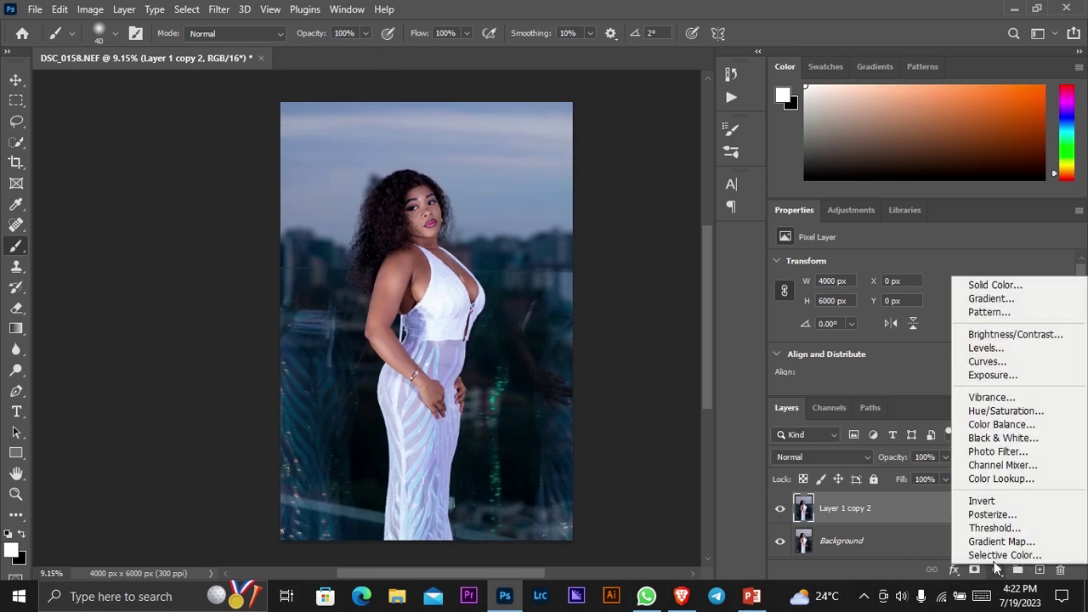
left_click(989, 440)
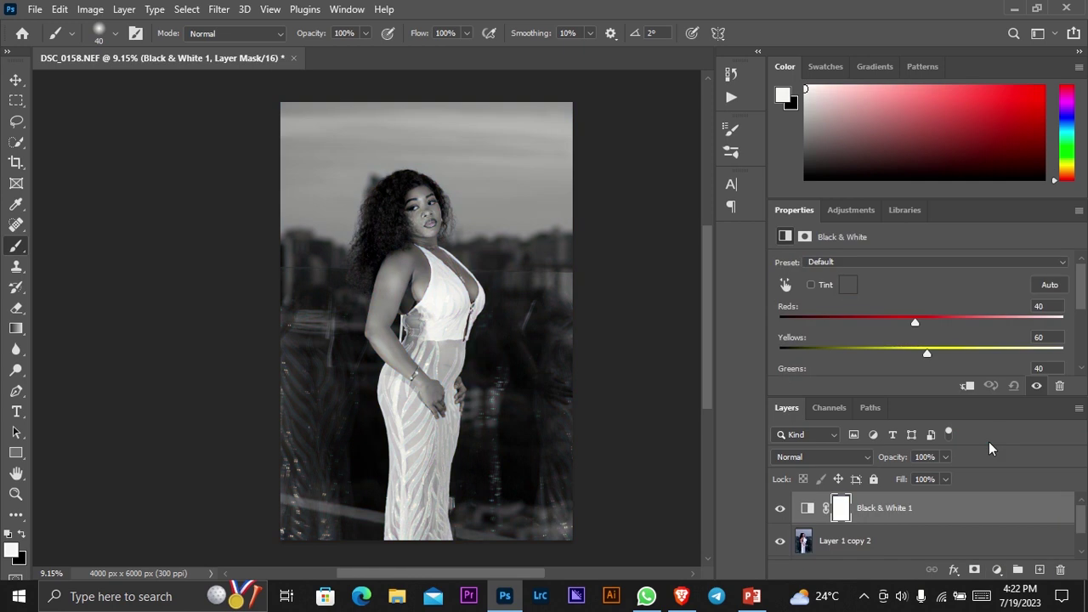
key("ctrl+i")
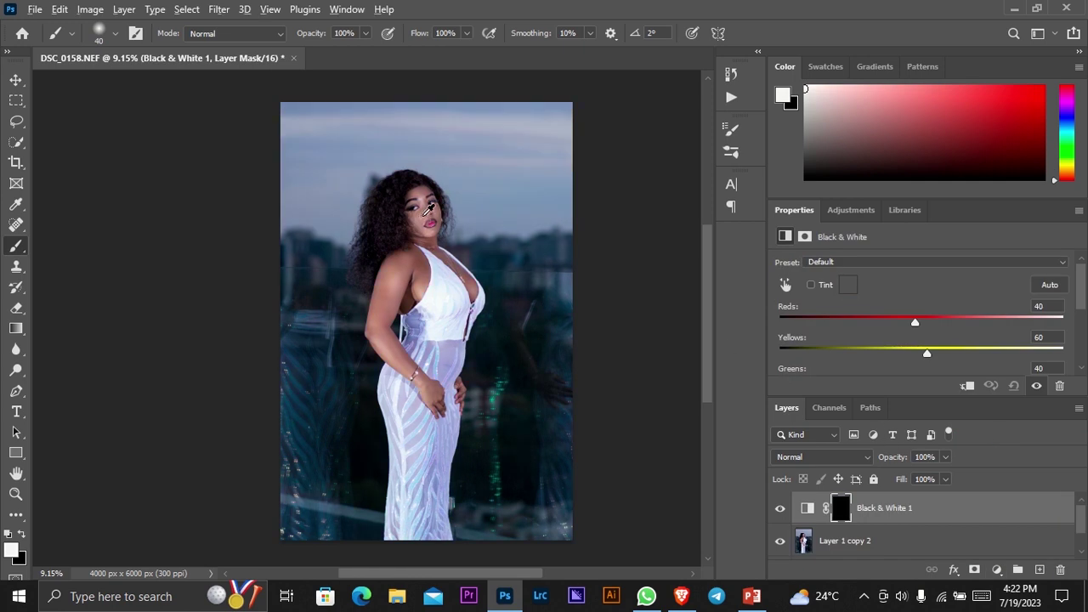
- Zoom in and paint white with a small brush to desaturate the first eye white
scroll(429, 208, "up", 3)
scroll(425, 207, "up", 3)
scroll(416, 207, "up", 3)
scroll(399, 205, "up", 3)
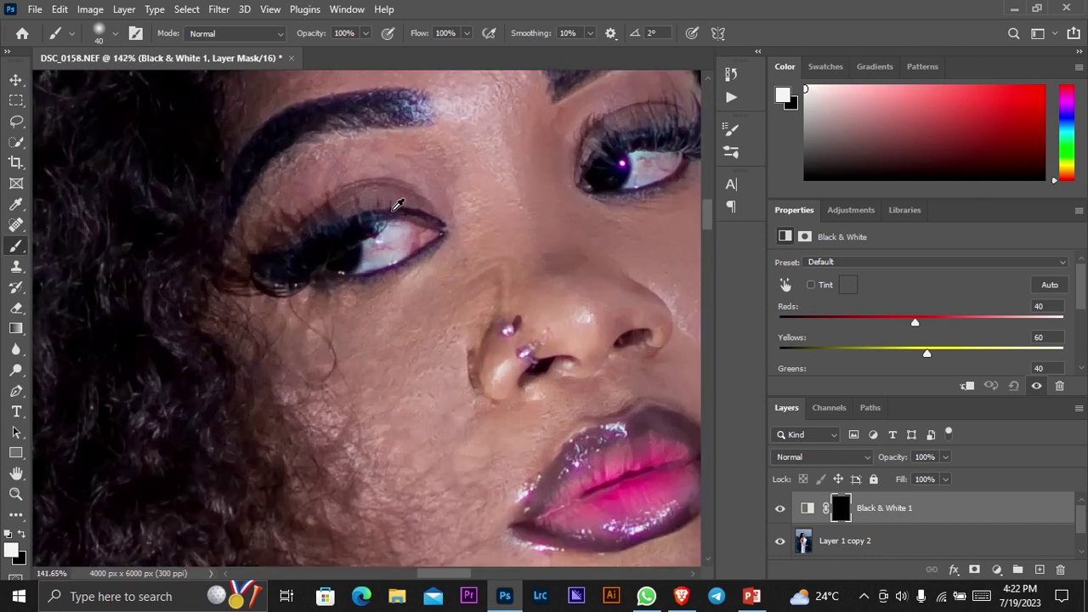
scroll(397, 205, "up", 3)
scroll(397, 227, "up", 2)
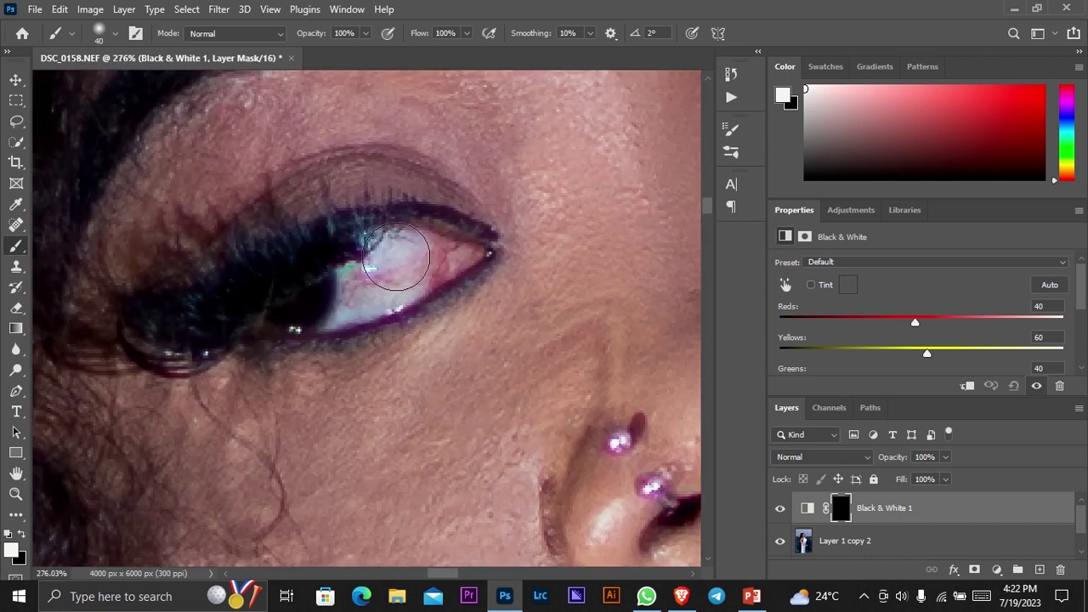
key("bracketleft")
key("bracketleft")
key("bracketleft")
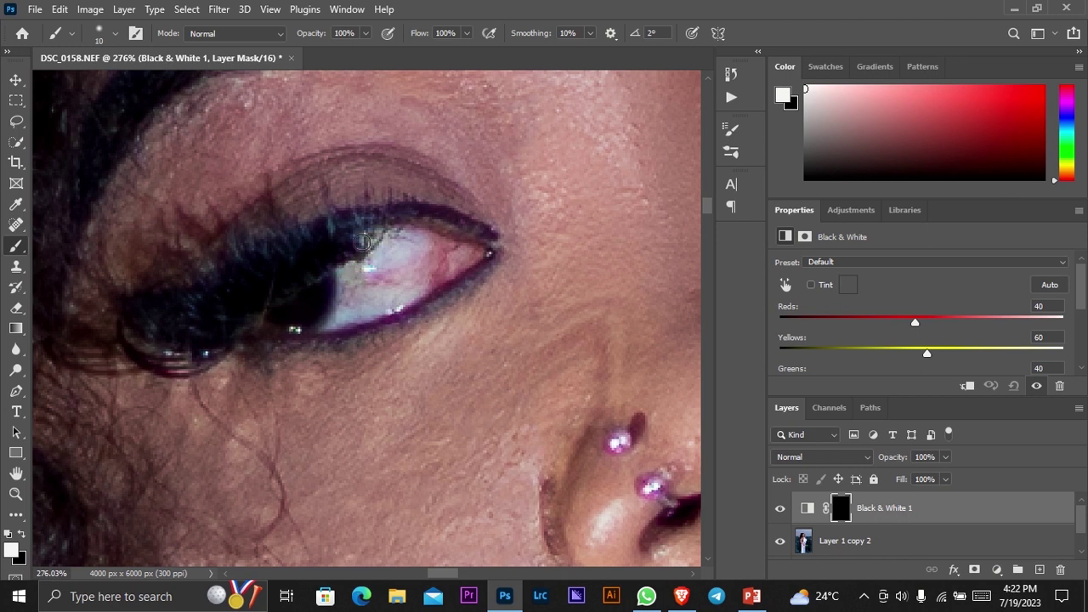
mouse_move(403, 235)
left_mouse_down()
mouse_move(439, 249)
mouse_move(381, 308)
left_mouse_up()
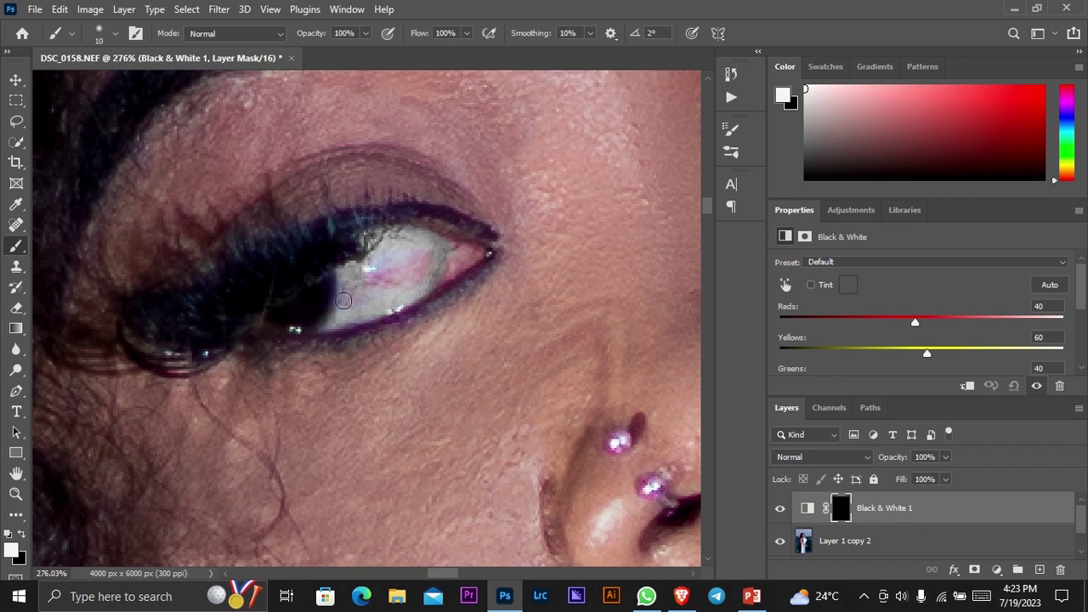
left_click_drag(400, 271, 359, 261)
- Desaturate the other eye white at 100% brush opacity and lower the layer opacity to 74%
left_click_drag(321, 34, 297, 34)
scroll(337, 244, "down", 5)
scroll(529, 197, "up", 1)
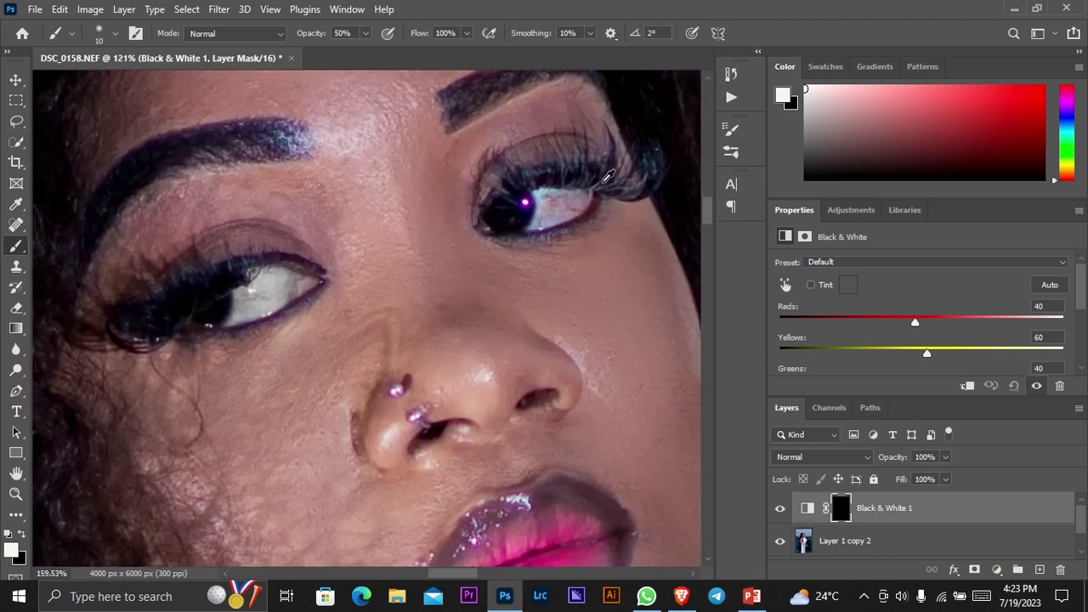
scroll(523, 187, "up", 3)
scroll(508, 161, "up", 3)
left_click_drag(312, 32, 379, 48)
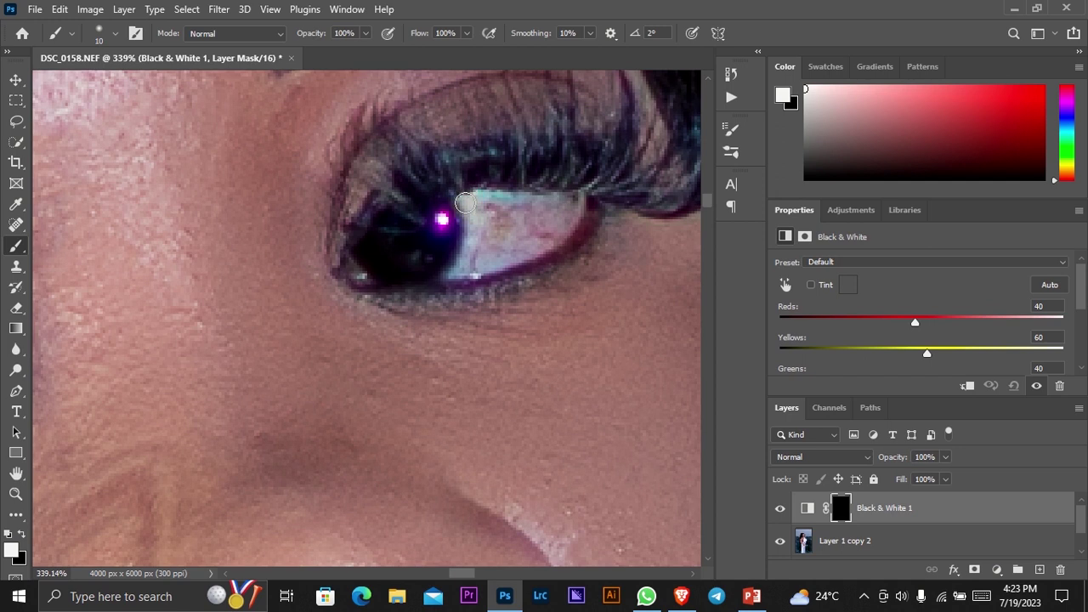
mouse_move(456, 271)
left_mouse_down()
mouse_move(502, 225)
mouse_move(545, 235)
mouse_move(493, 208)
mouse_move(478, 243)
left_mouse_up()
scroll(554, 219, "down", 6, "alt")
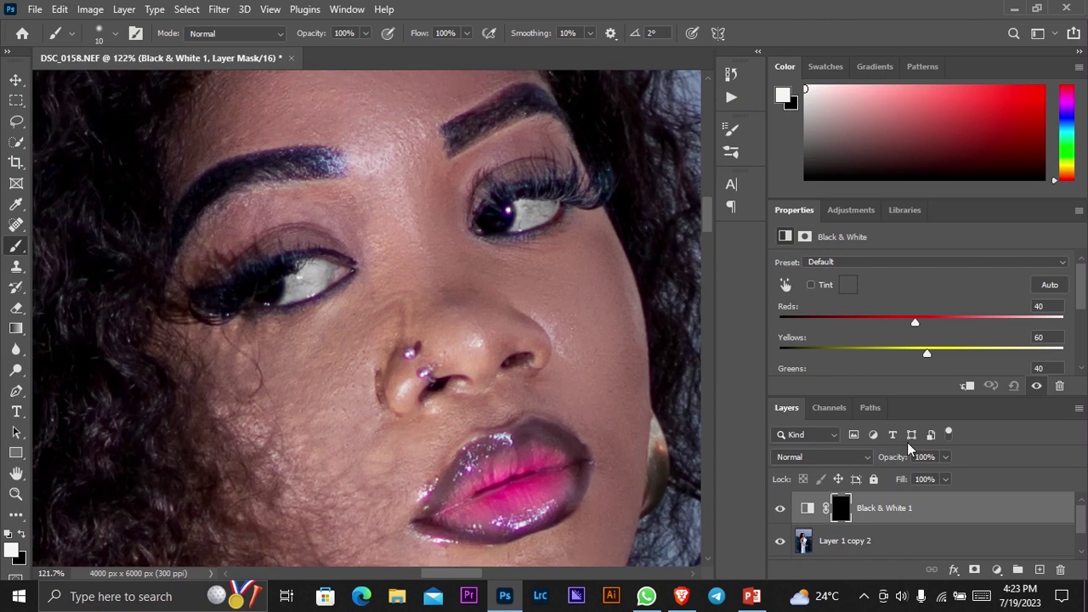
mouse_move(894, 460)
left_mouse_down()
mouse_move(821, 458)
mouse_move(880, 457)
left_mouse_up()
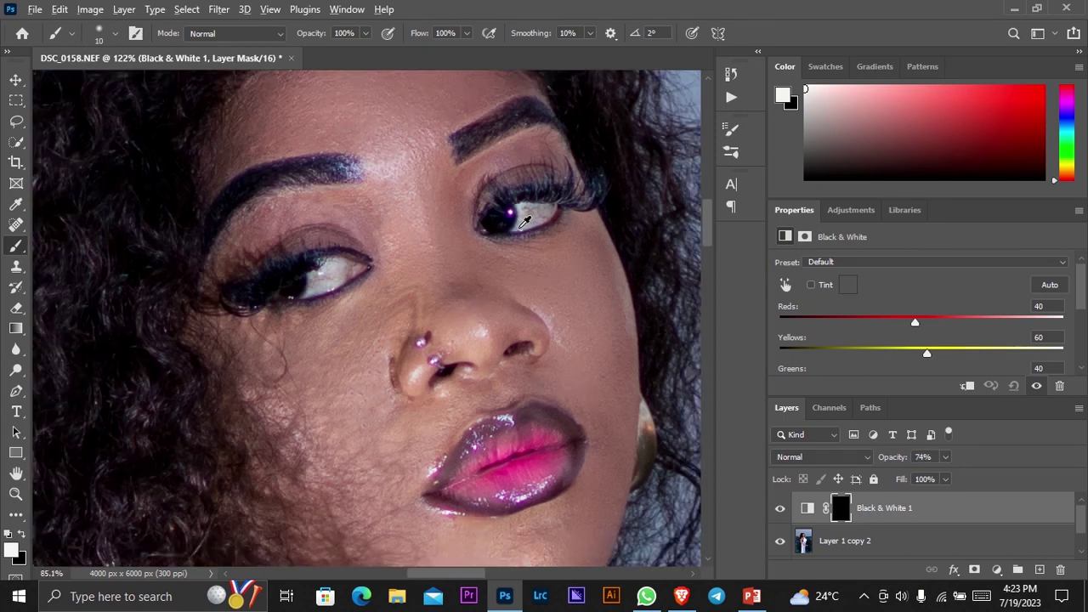
- Zoom out to the full portrait and merge Layer 1 copy 2 with the Black & White layer
scroll(476, 196, "down", 5)
scroll(476, 195, "down", 2)
scroll(485, 189, "down", 1)
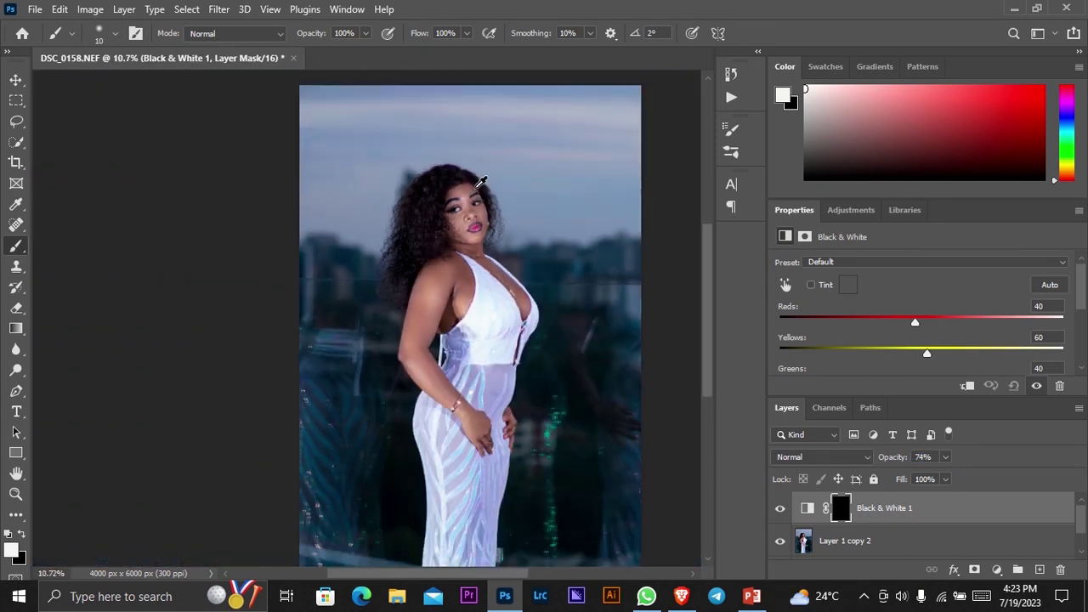
scroll(499, 177, "down", 1)
scroll(504, 181, "down", 1)
scroll(552, 274, "down", 1)
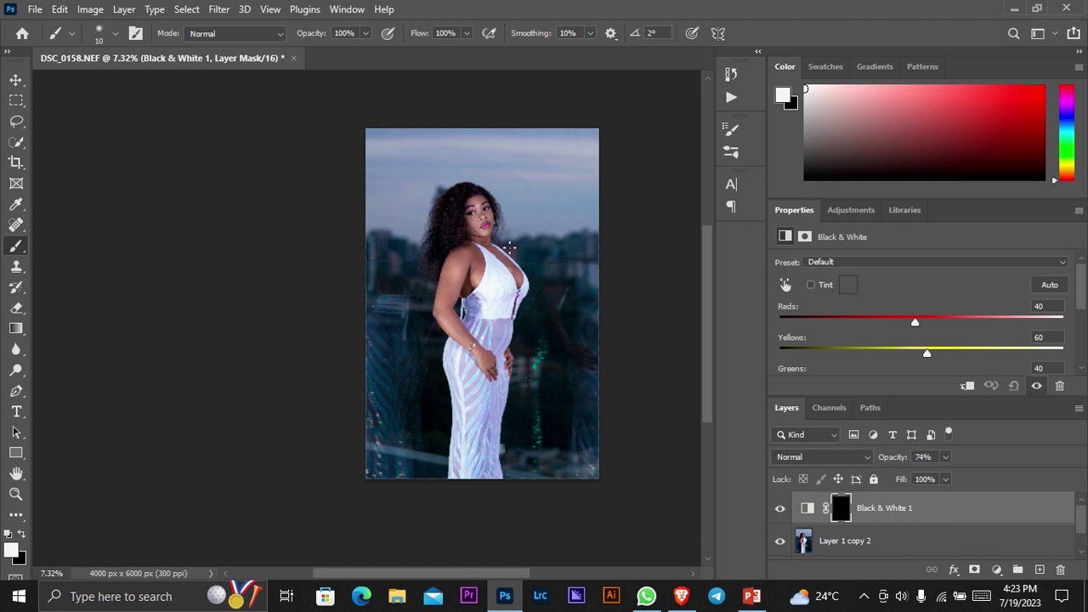
scroll(513, 254, "up", 1)
scroll(907, 544, "down", 1)
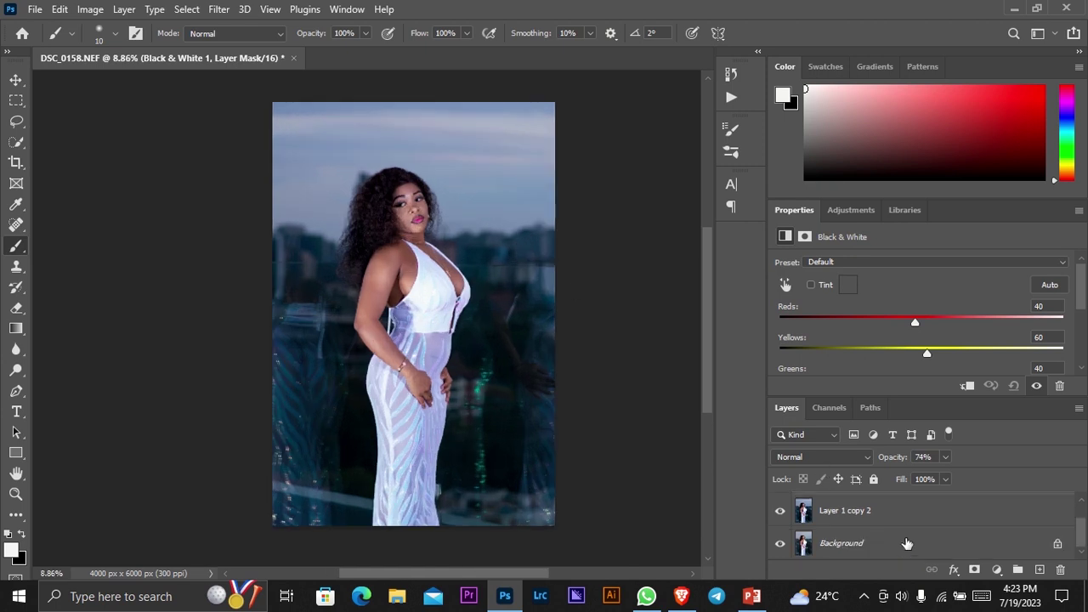
left_click(903, 523)
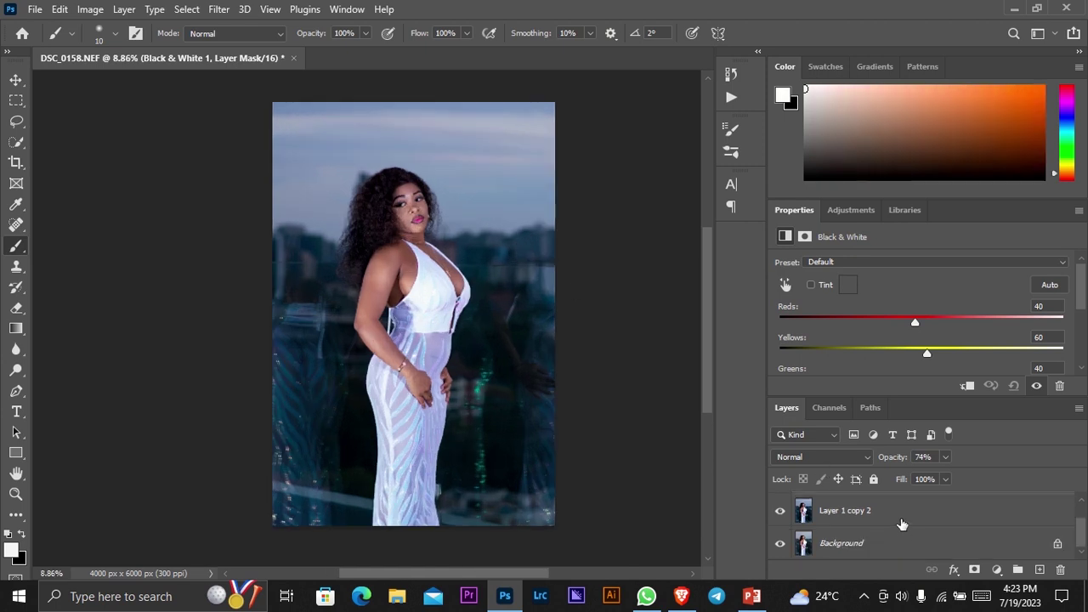
right_click(902, 518)
left_click(846, 473)
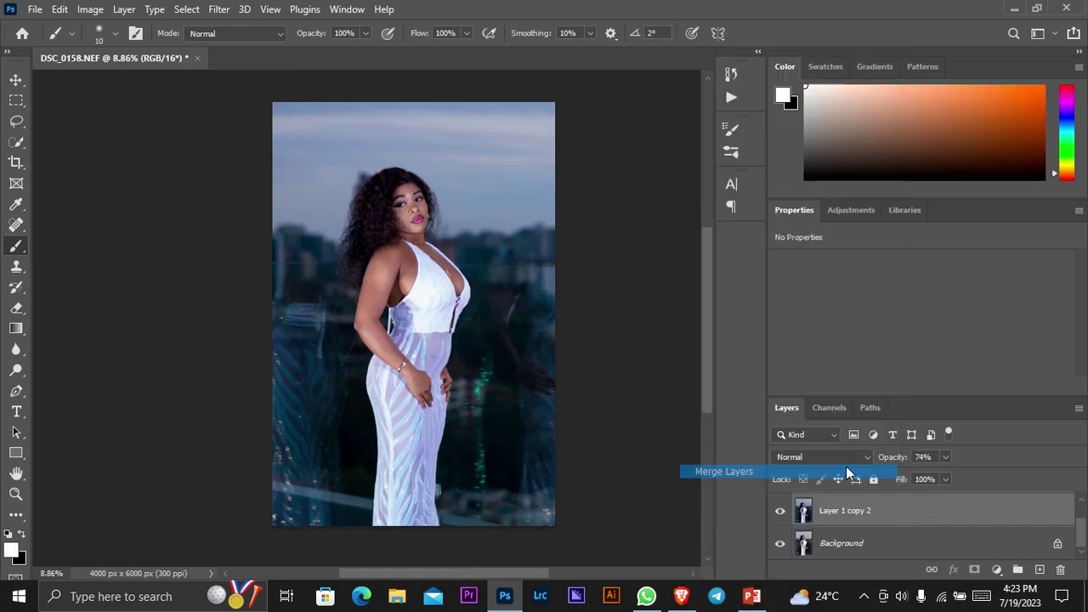